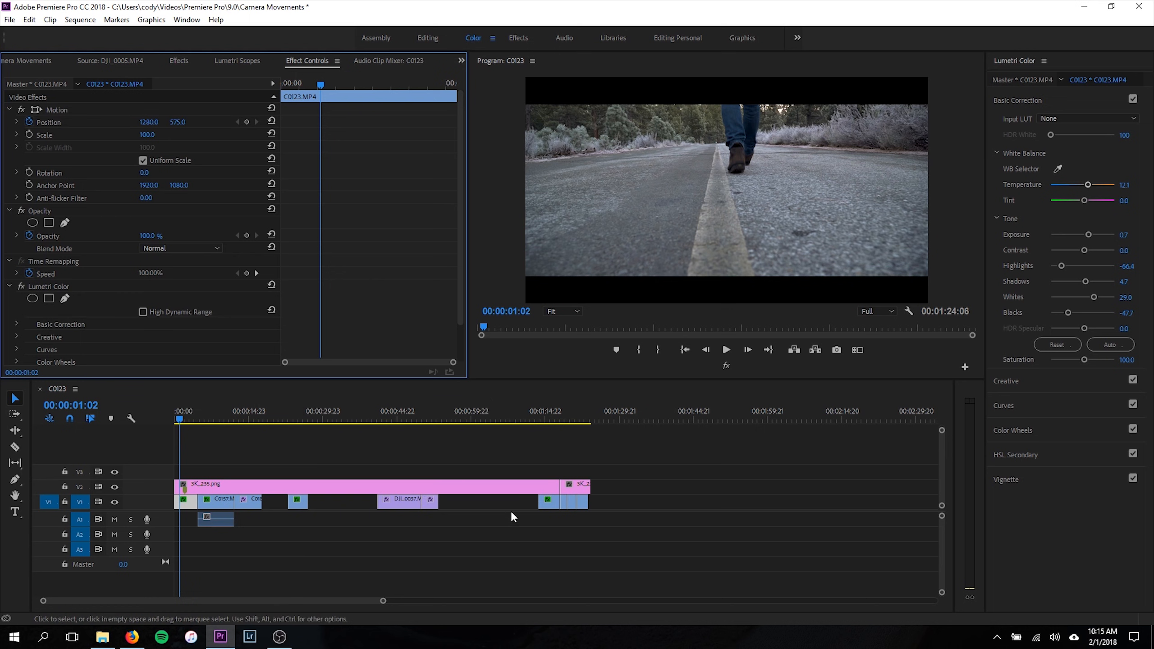
- Play back the bare-feet clip near 00:01:14 and the road-walking clip from the start of the sequence
left_click(538, 413)
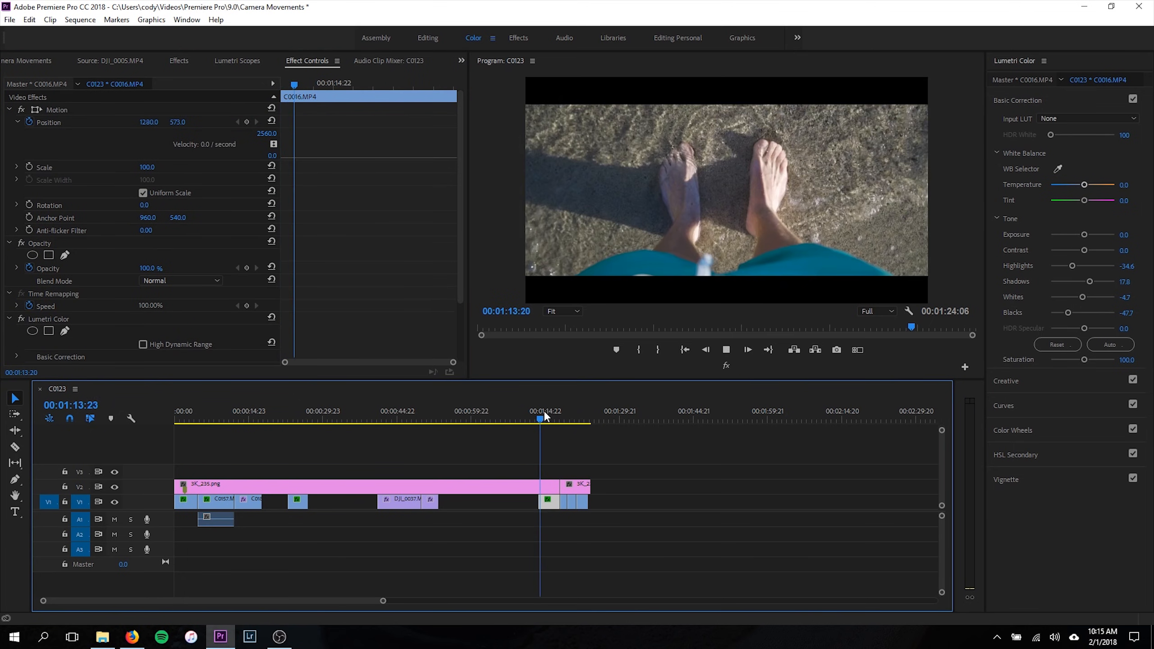
key("space")
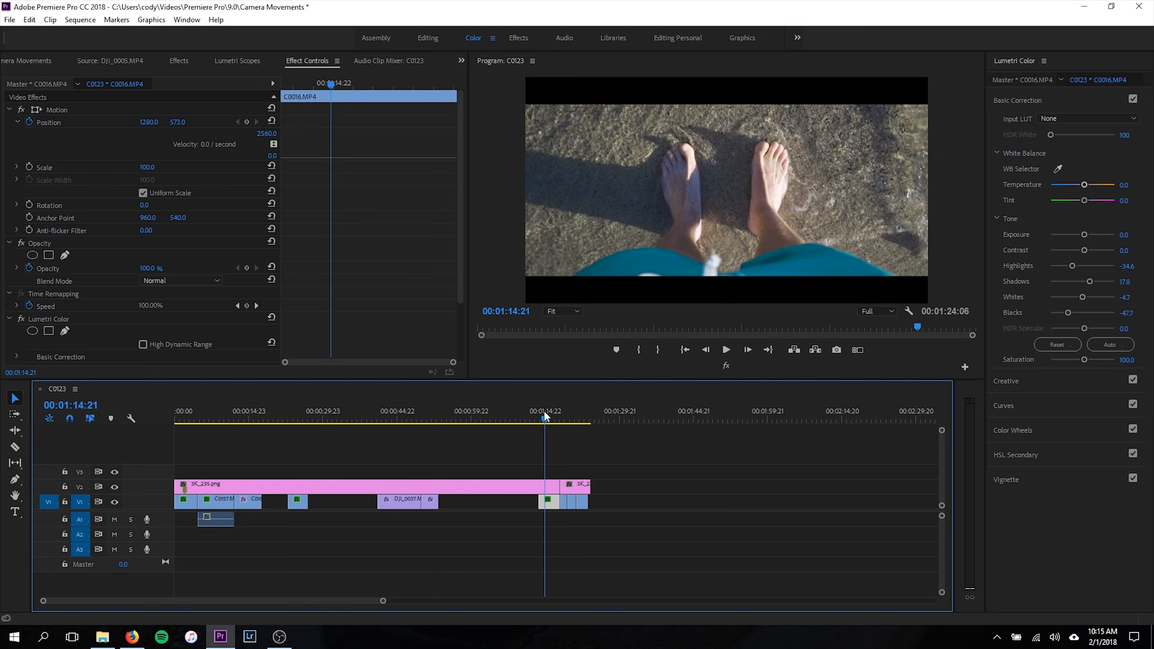
left_click(184, 419)
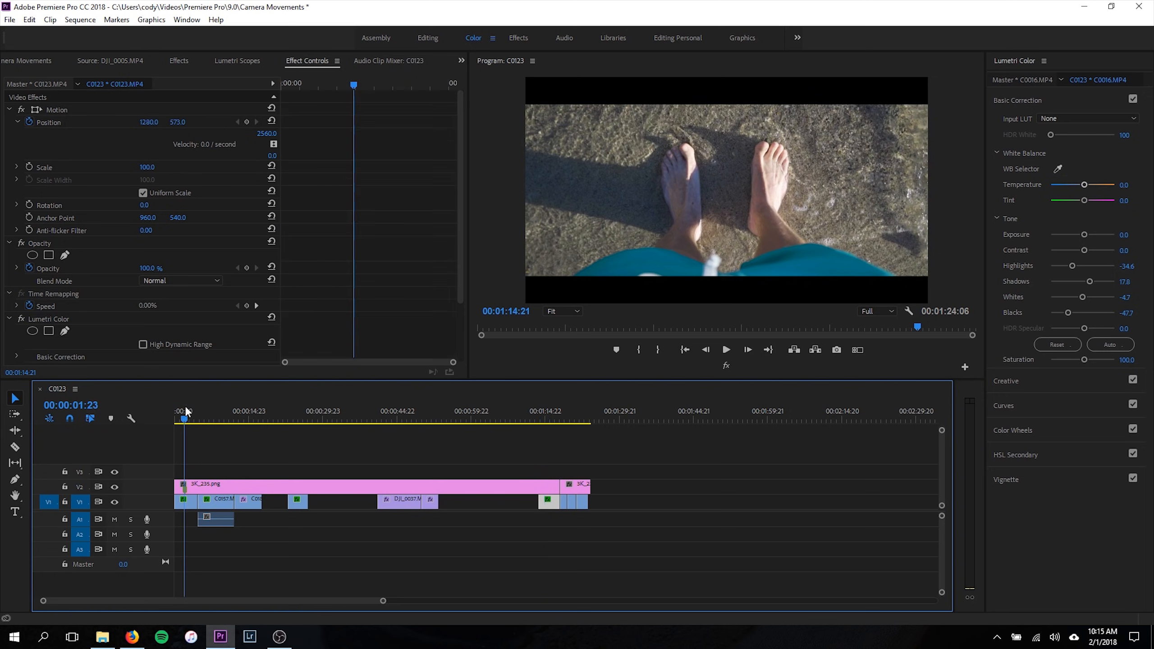
left_click_drag(185, 419, 152, 421)
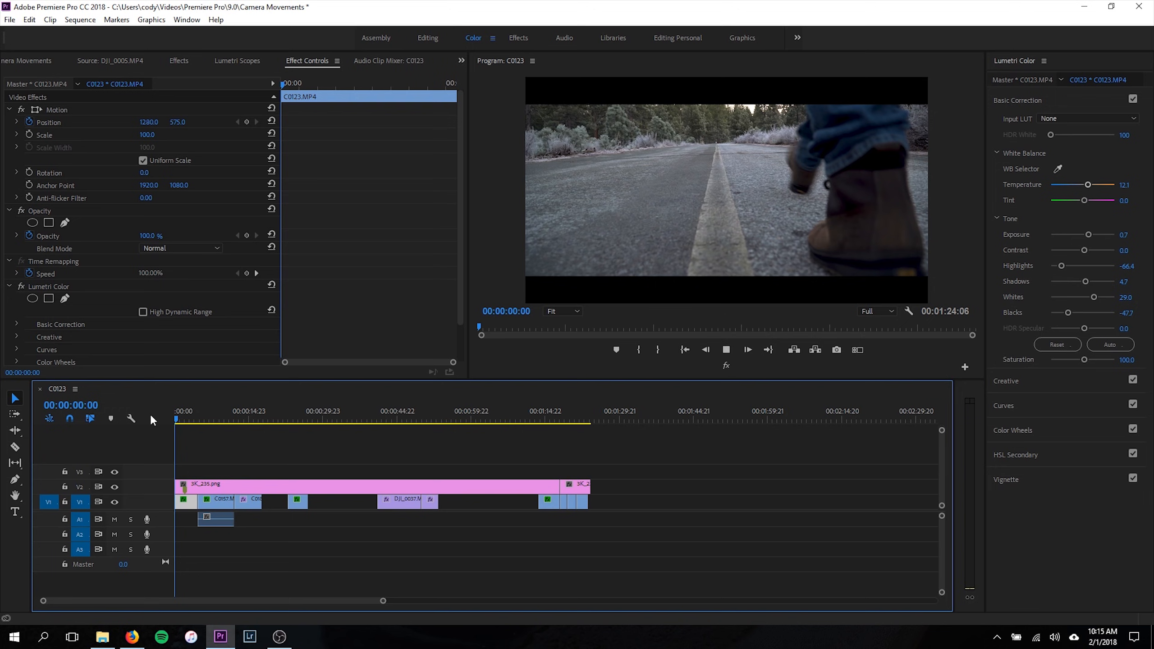
key("space")
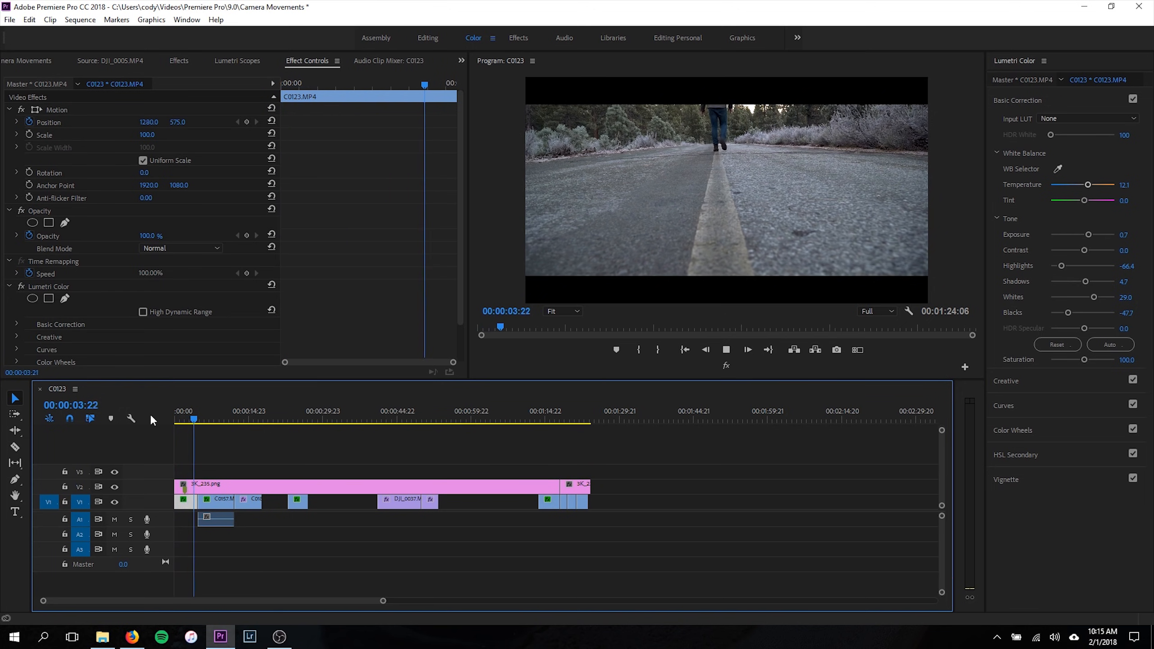
key("space")
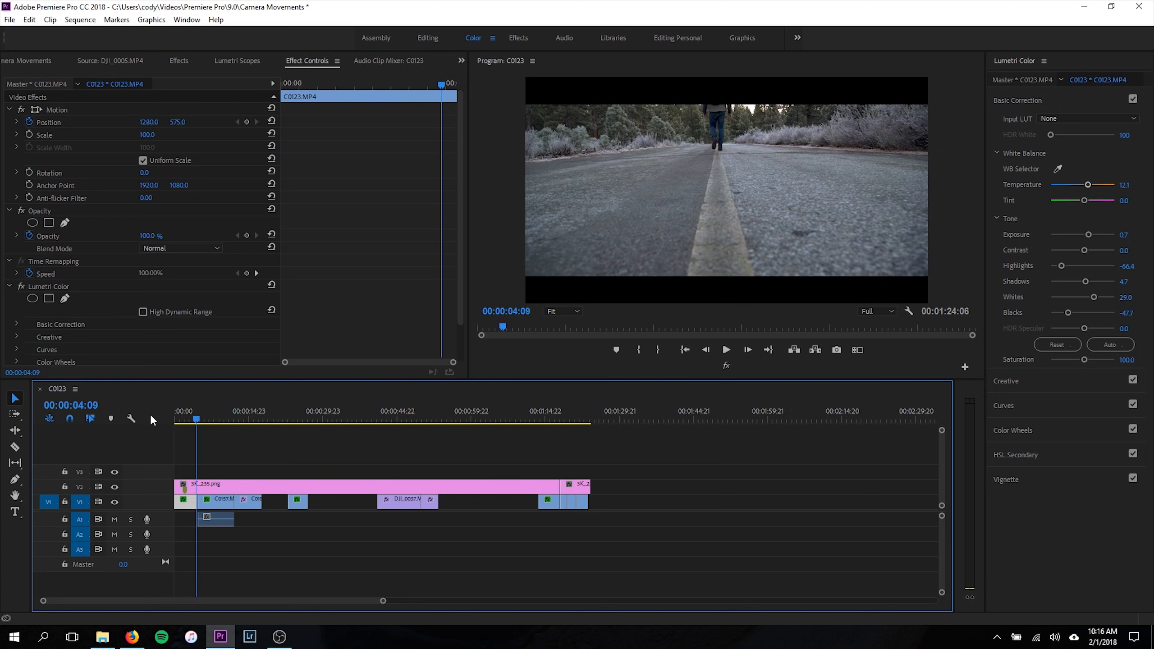
- Set the road-walking clip's starting position keyframe to a vertical value of 568, checking the framing with the V2 letterbox hidden and restored
left_click_drag(195, 421, 164, 417)
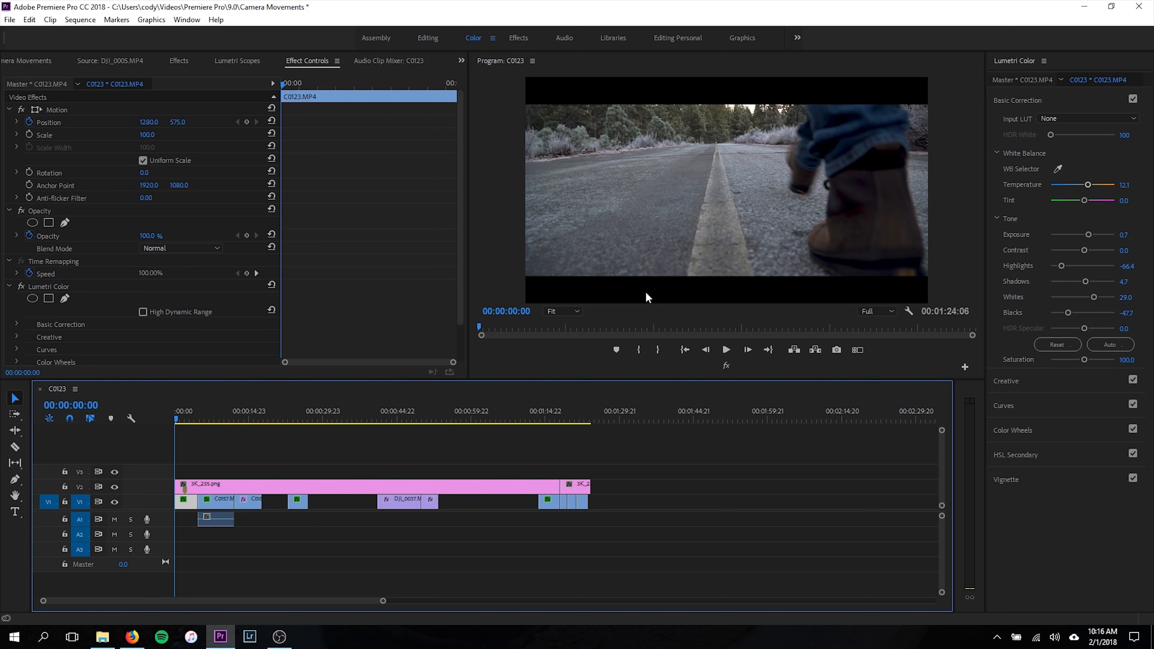
left_click(115, 487)
left_click_drag(177, 122, 207, 121)
left_click(115, 487)
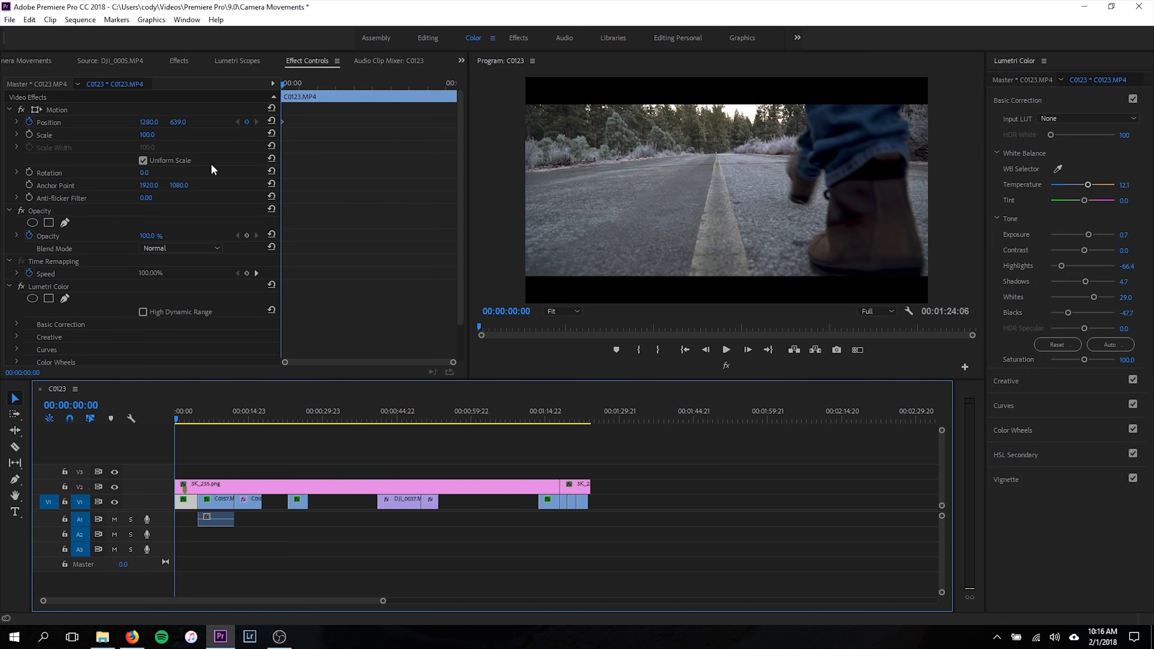
left_click_drag(178, 122, 146, 122)
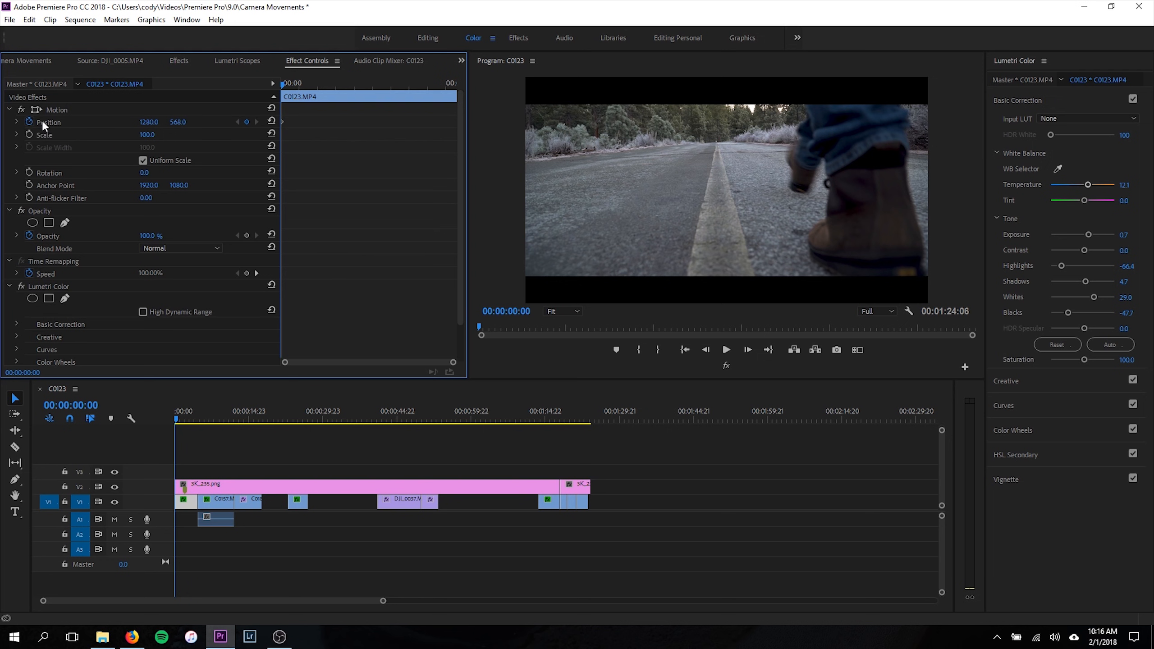
- Add a position keyframe with a vertical value of 868 to the road-walking clip and place it at the clip's end
left_click_drag(310, 84, 356, 83)
left_click_drag(181, 120, 265, 119)
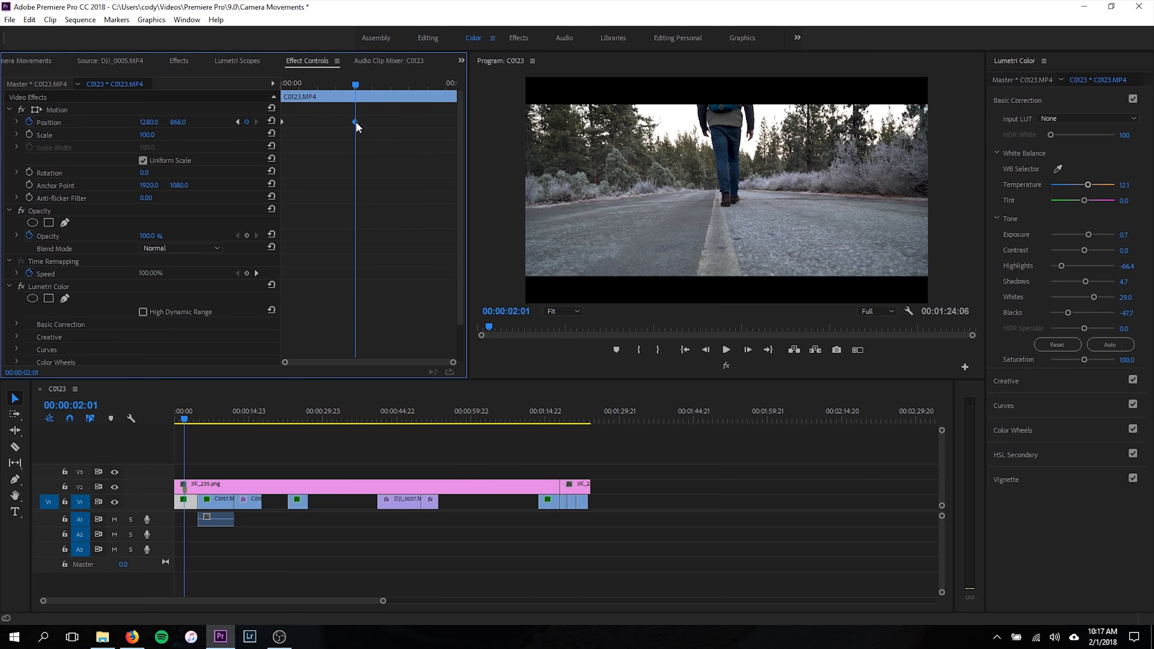
left_click_drag(355, 122, 482, 127)
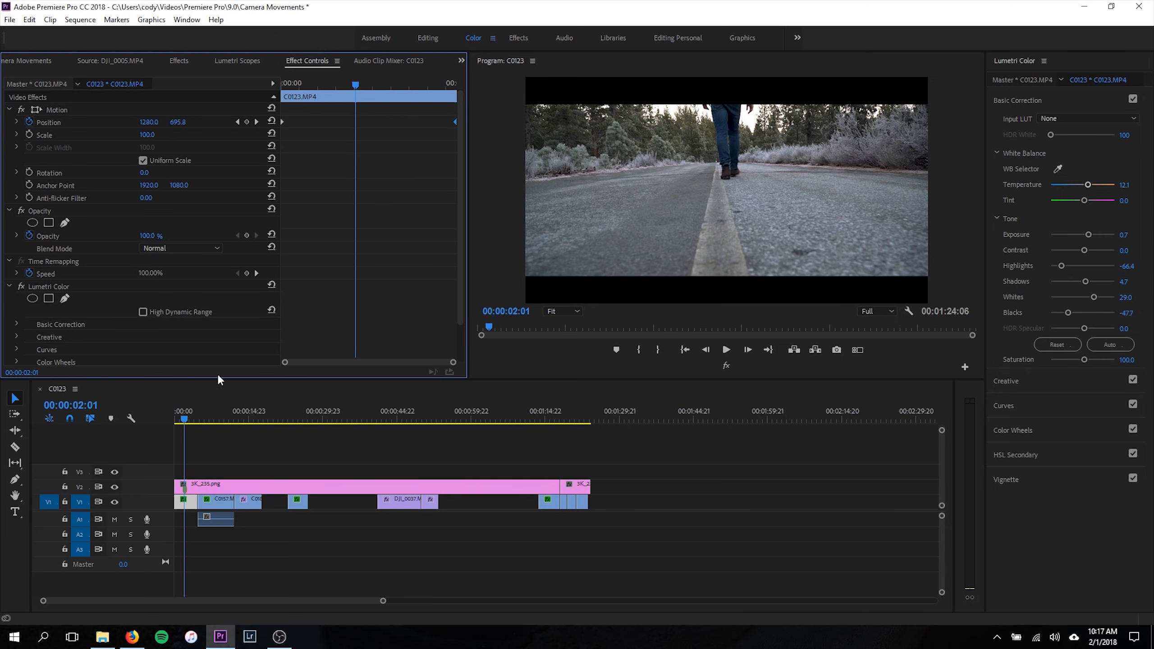
- Play back the road-walking clip's vertical camera move from the start of the sequence
left_click_drag(184, 419, 157, 414)
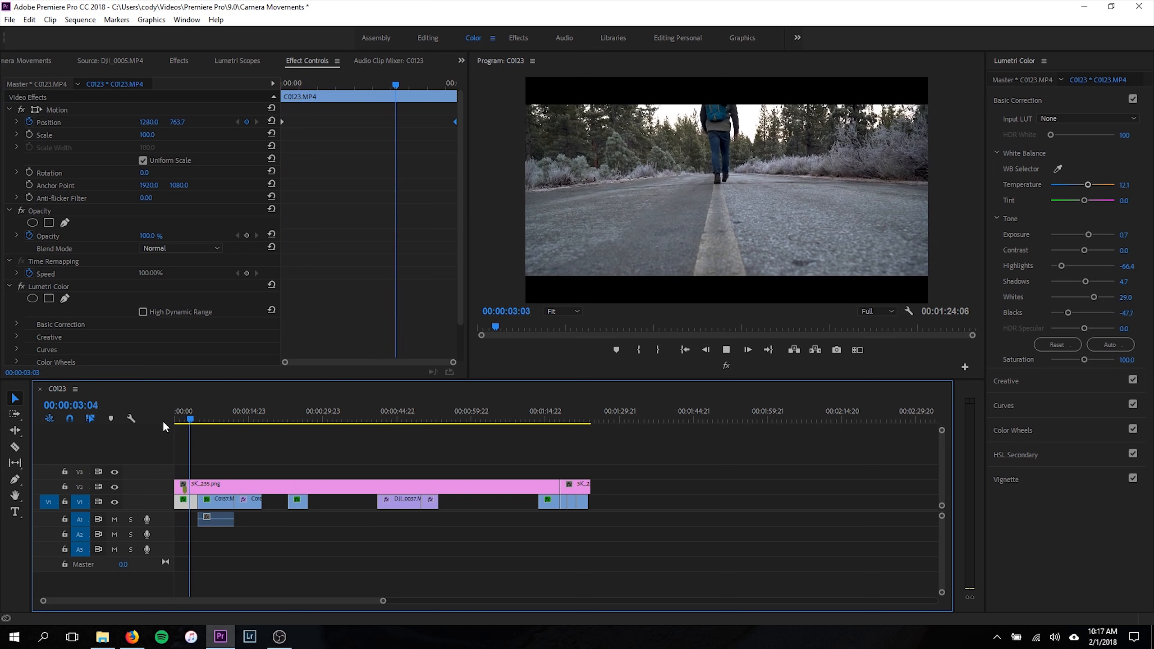
key("space")
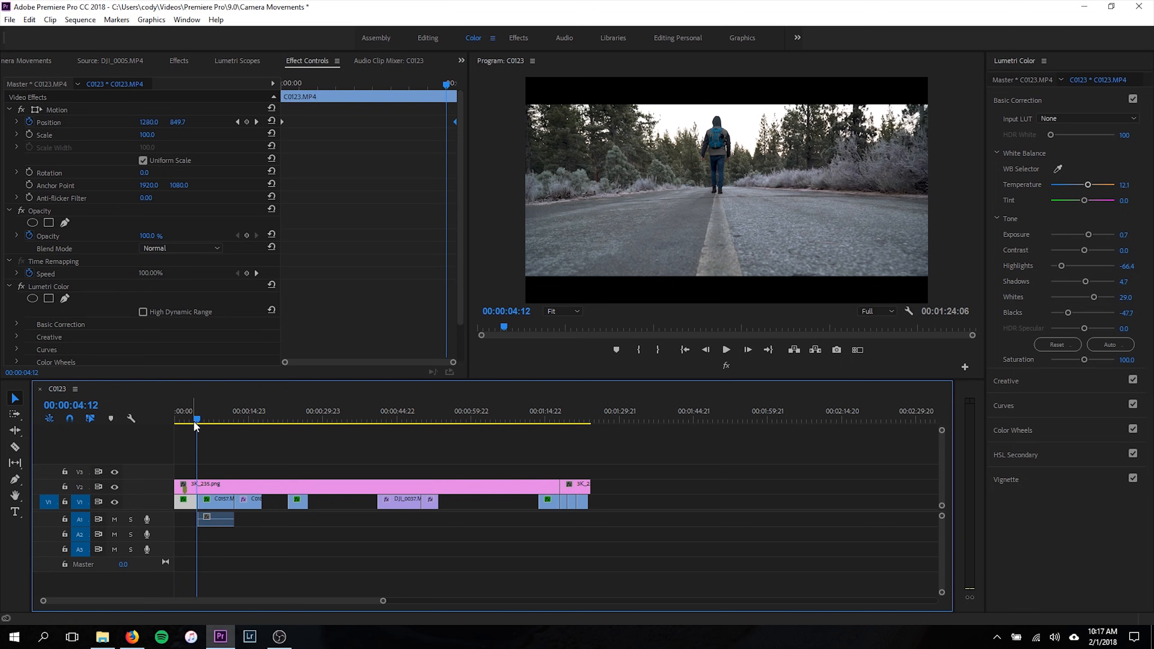
left_click_drag(193, 420, 164, 413)
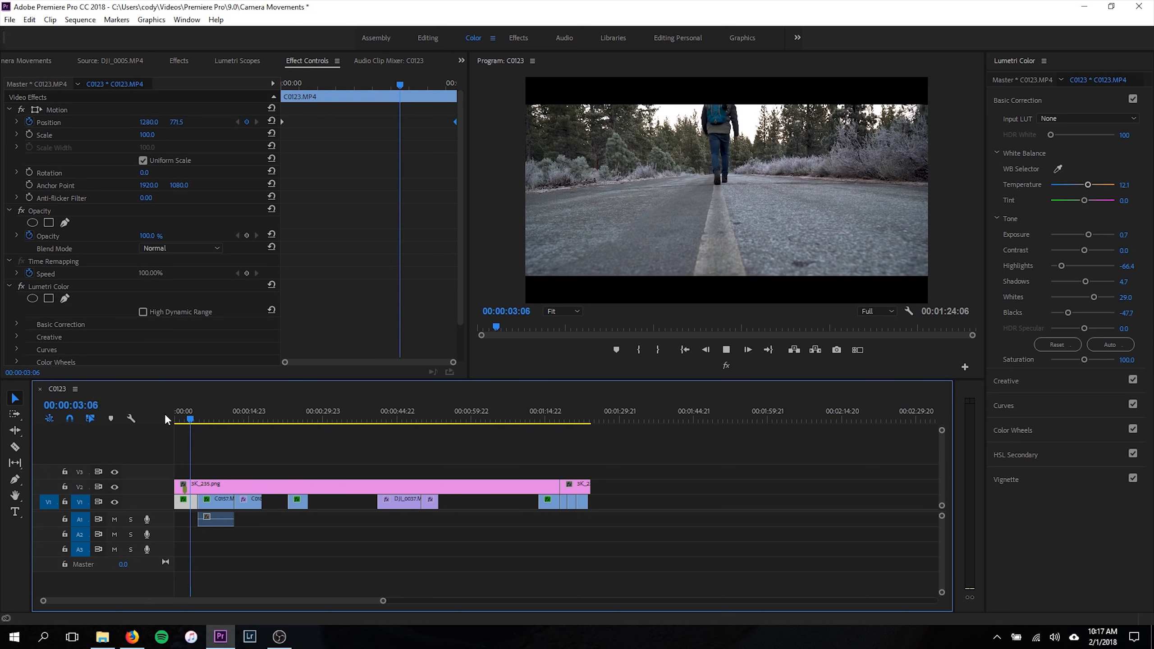
- Play back the snowy lakeshore clip C0157.MP4 that follows the road-walking clip
left_click(198, 417)
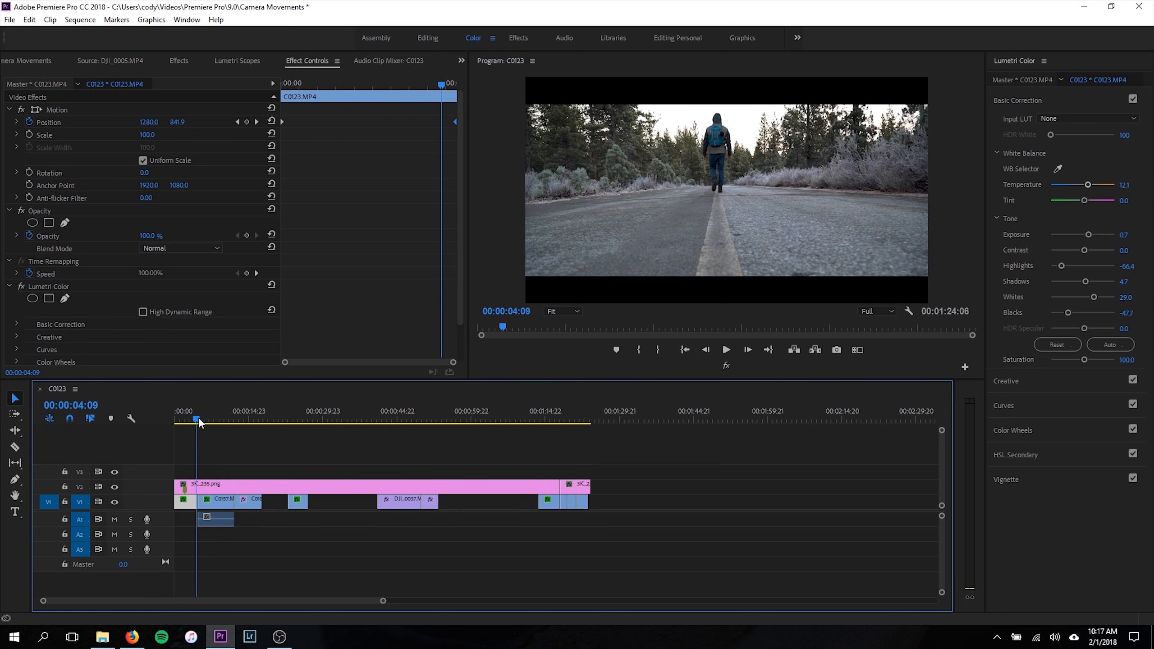
left_click_drag(200, 418, 201, 418)
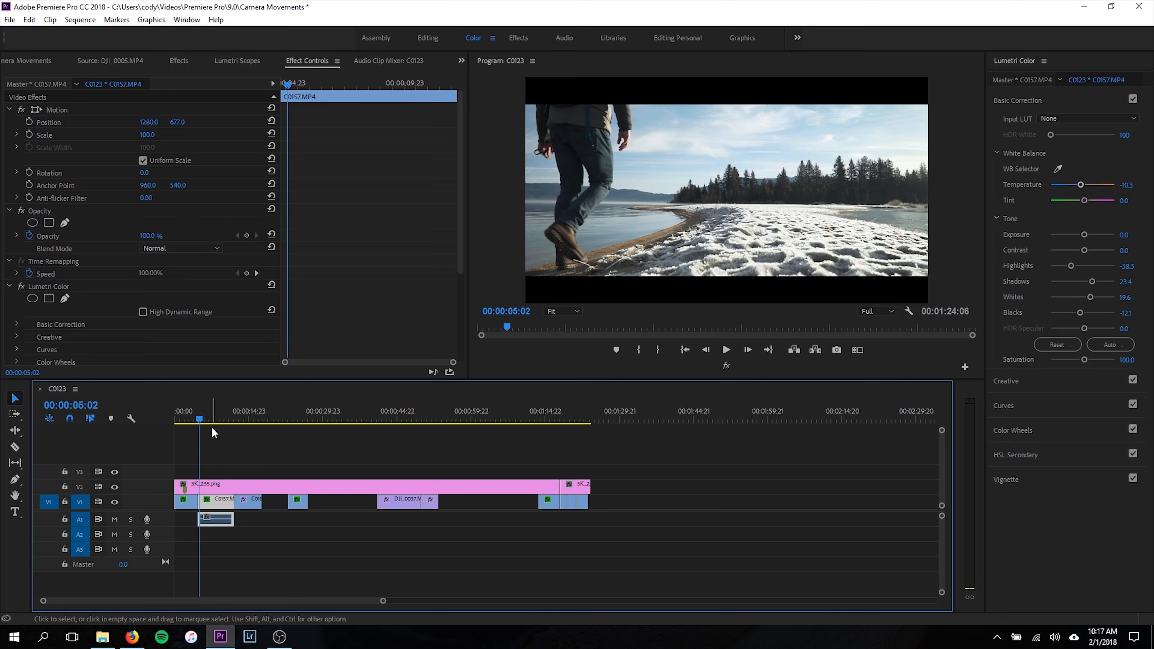
key("space")
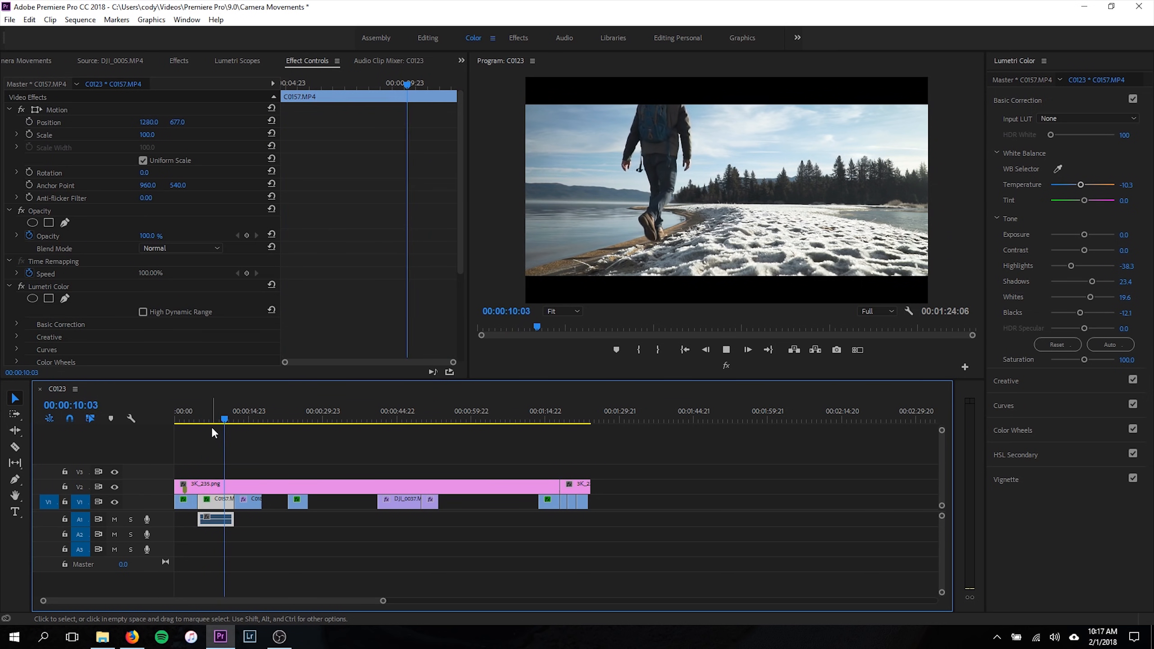
key("space")
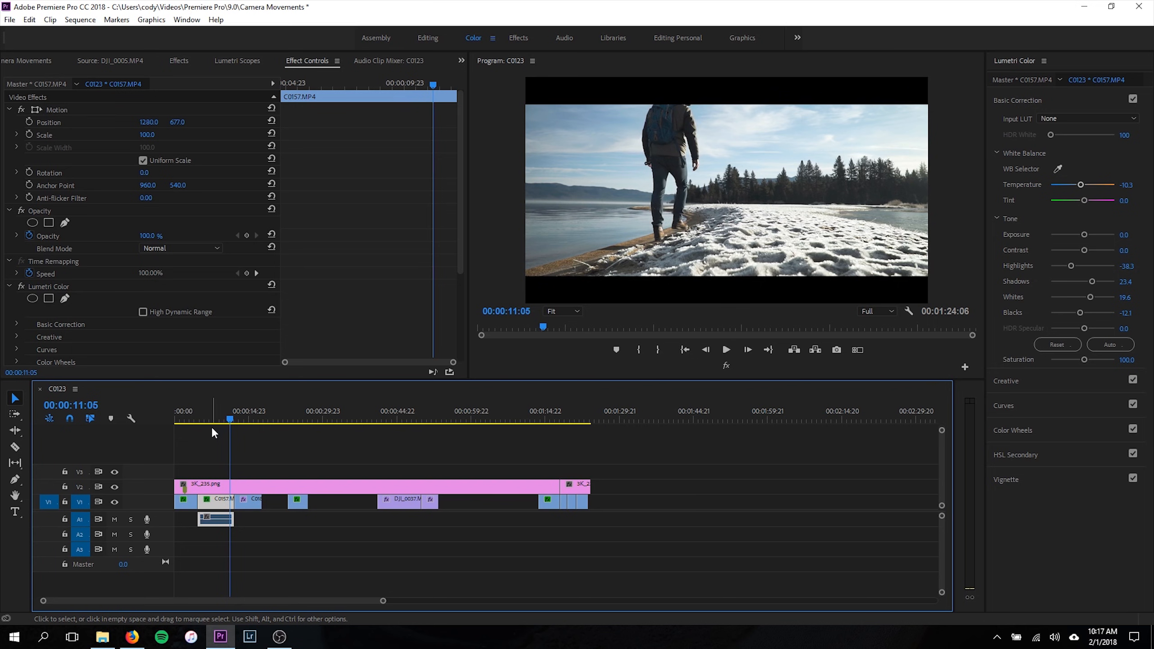
left_click(213, 419)
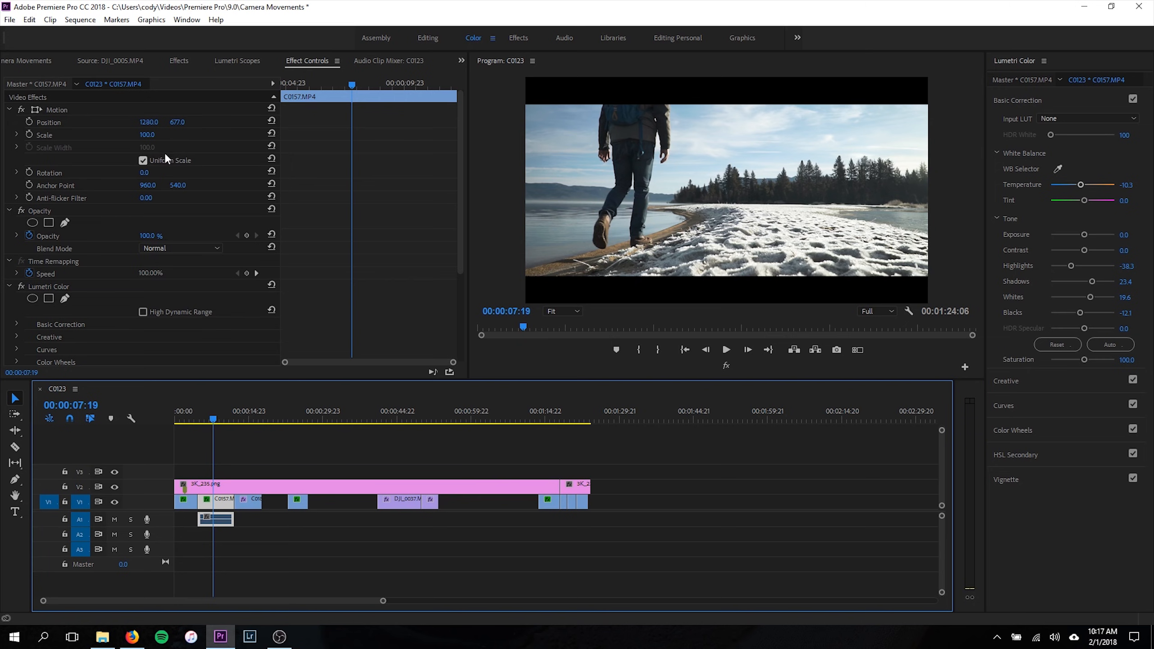
- At the lakeshore clip's start, try a horizontal position of 1480, undo it, and set the clip's scale to 120
left_click(284, 83)
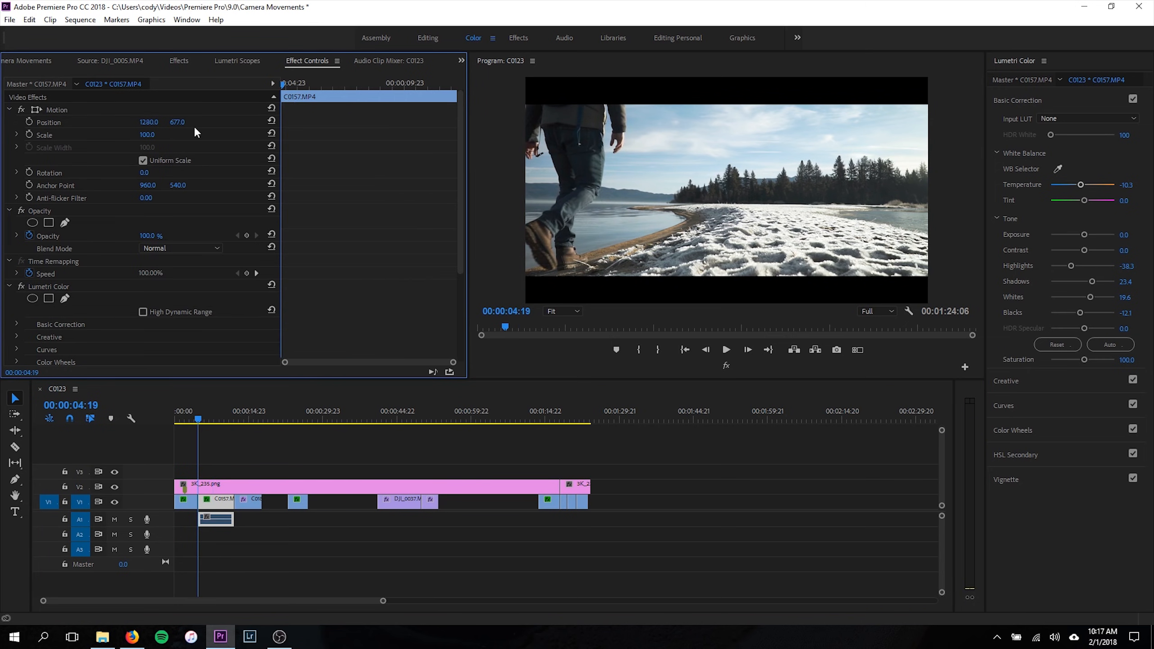
left_click_drag(148, 126, 239, 126)
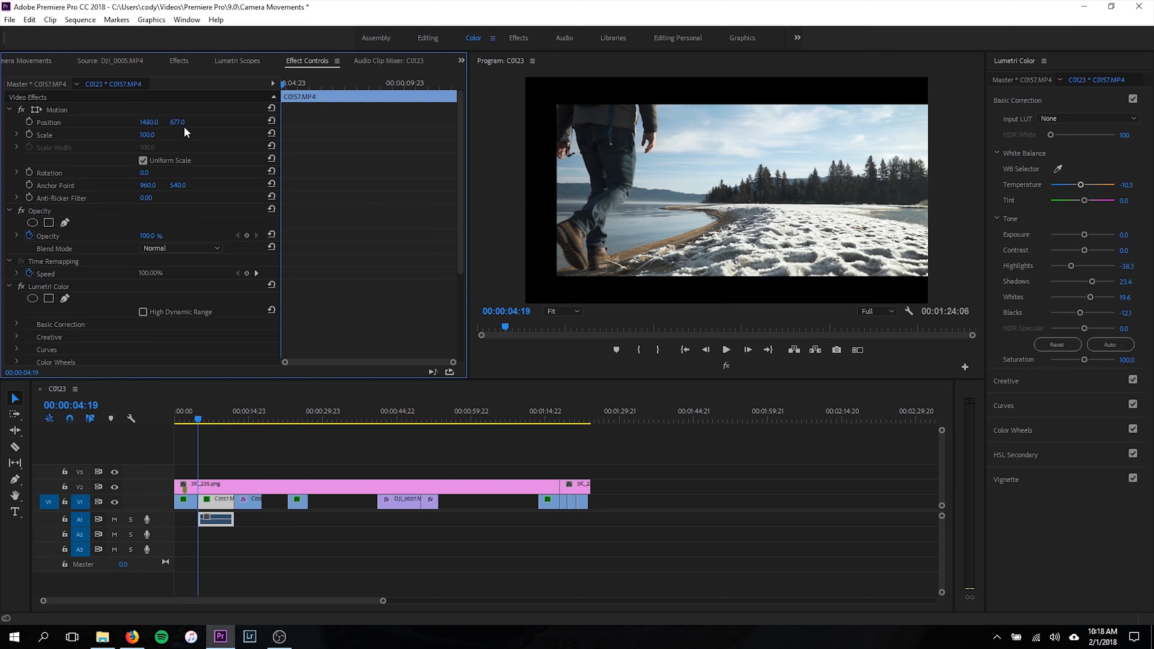
key("ctrl+z")
left_click(155, 133)
type("120")
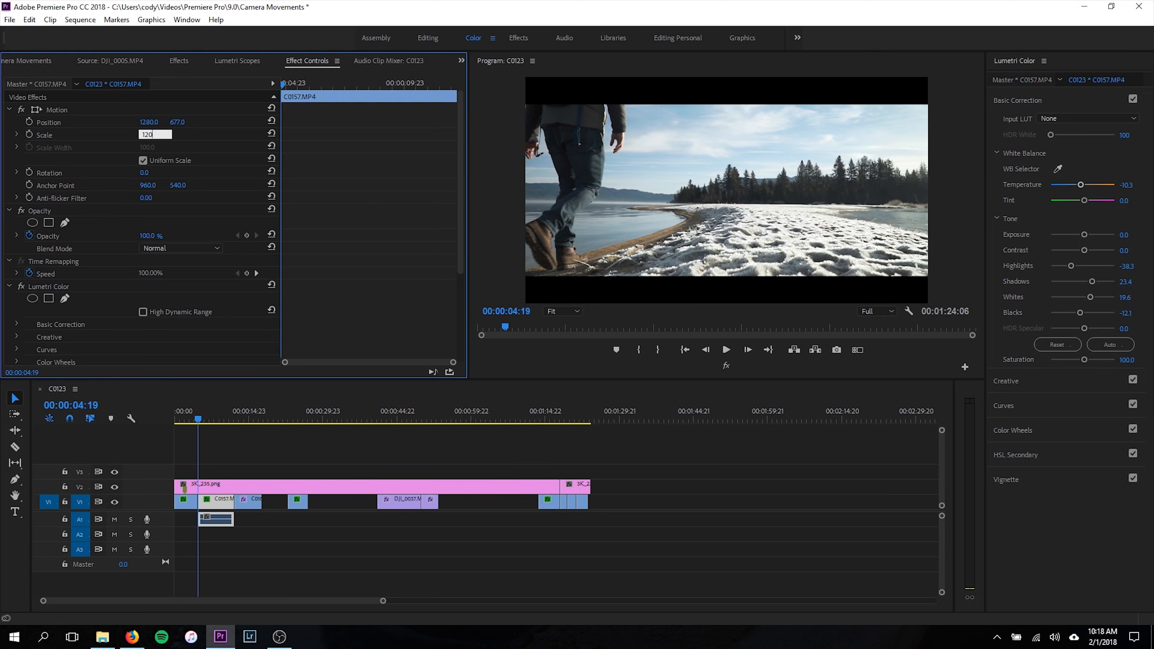
key("Return")
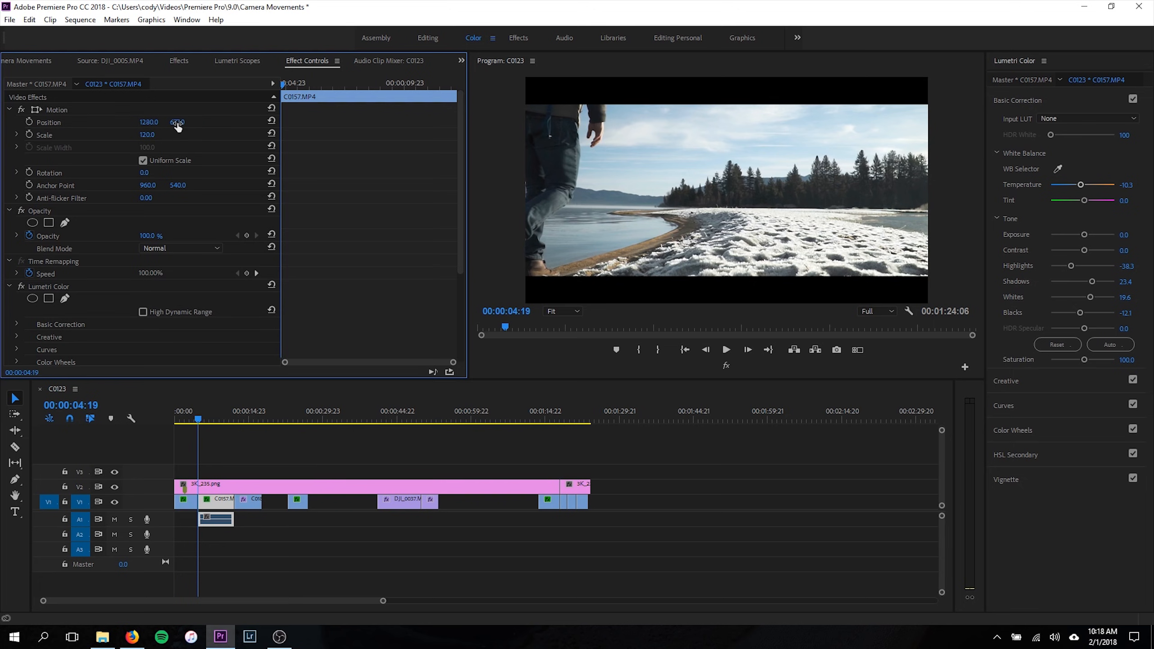
- Position the lakeshore clip at 1533, 498 and enable position keyframing at its first frame
left_click_drag(177, 128, 285, 122)
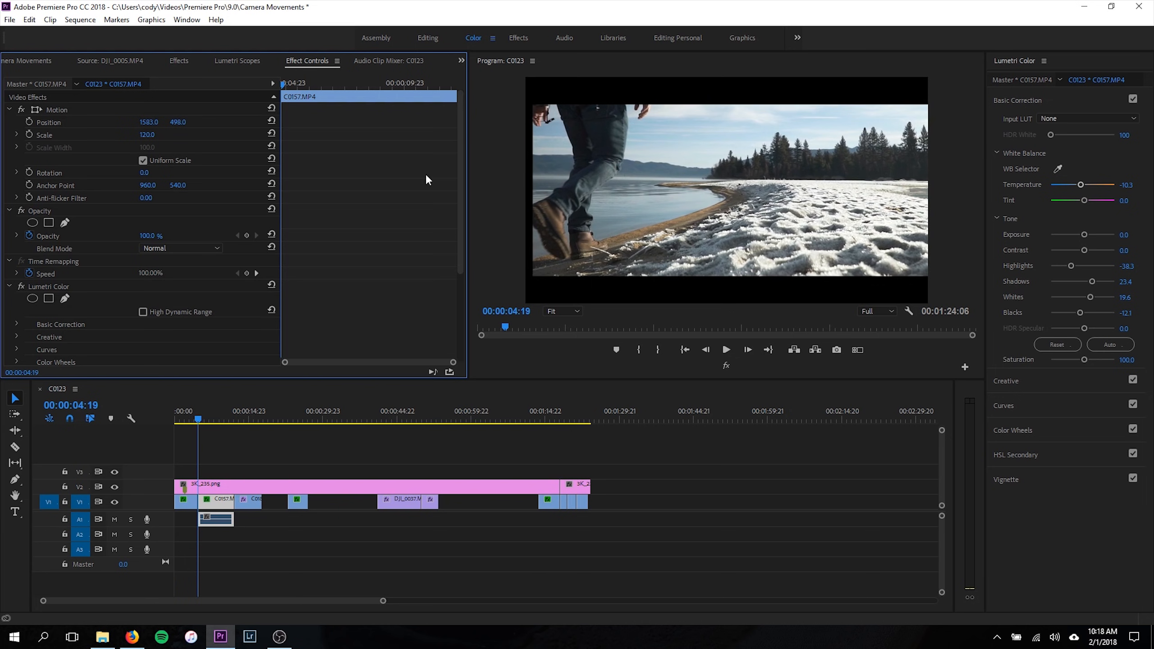
left_click_drag(148, 122, 125, 121)
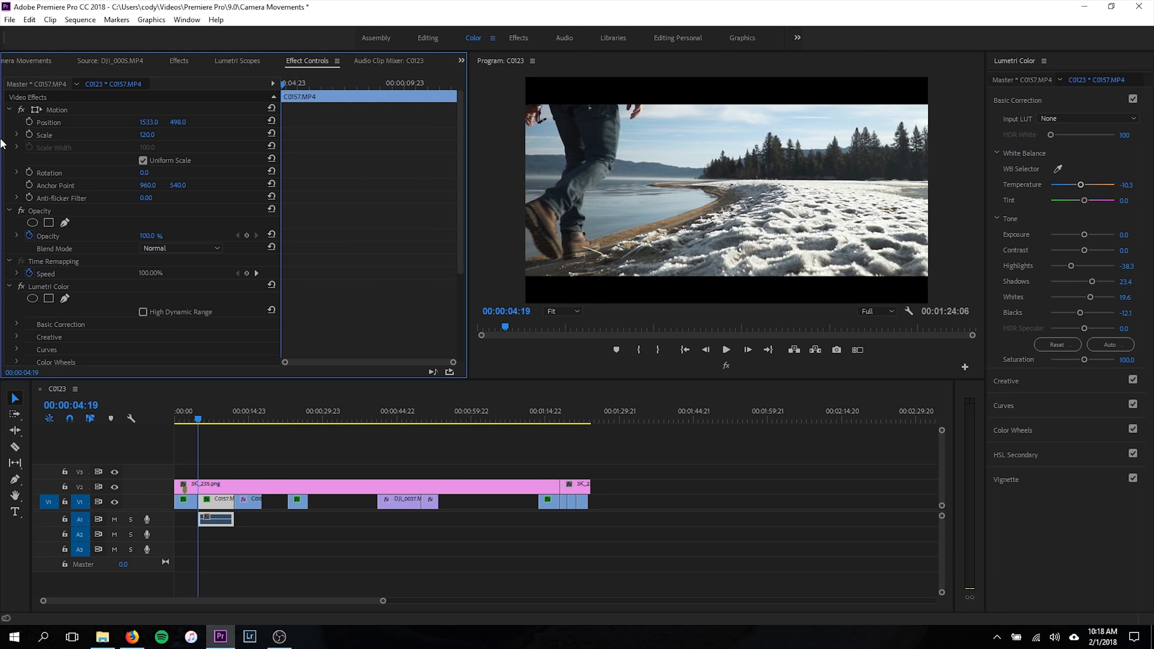
left_click(30, 121)
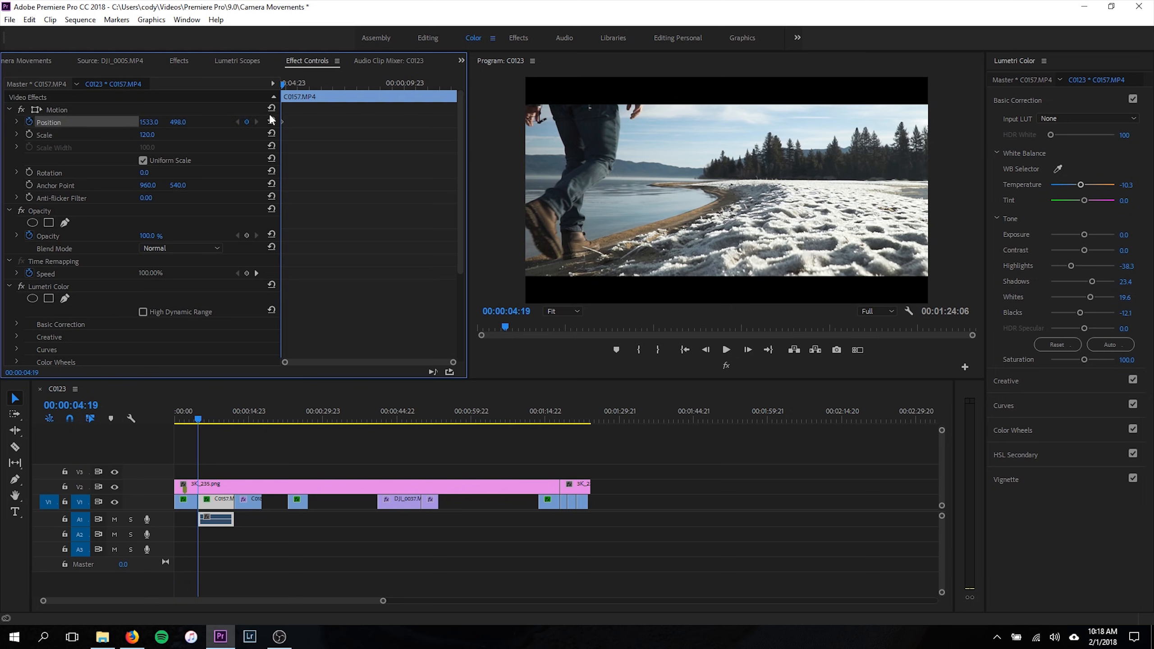
- Add a position keyframe with a horizontal value of 1029 to the lakeshore clip and place it at the clip's end
left_click(363, 84)
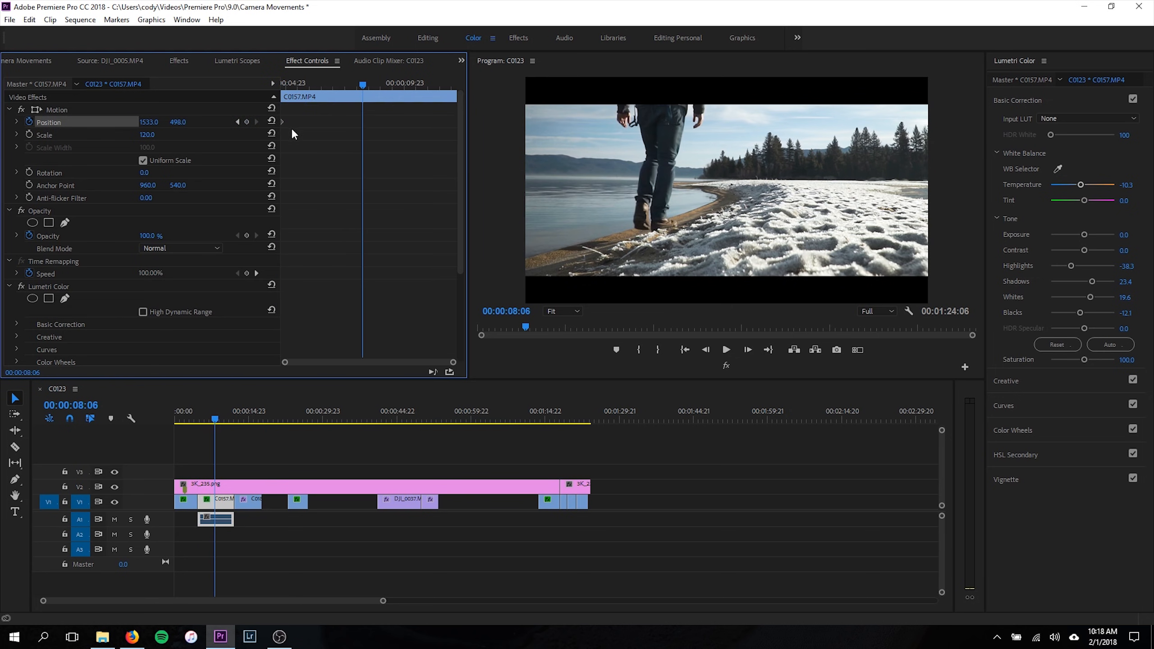
left_click_drag(150, 121, 105, 122)
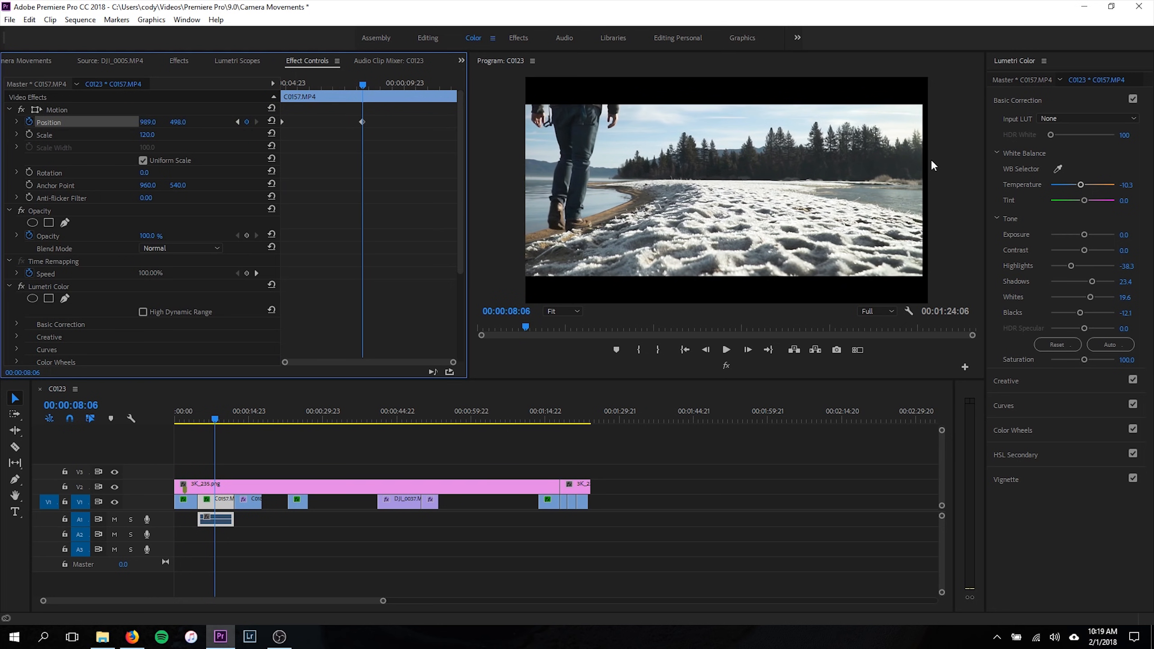
left_click_drag(150, 122, 153, 123)
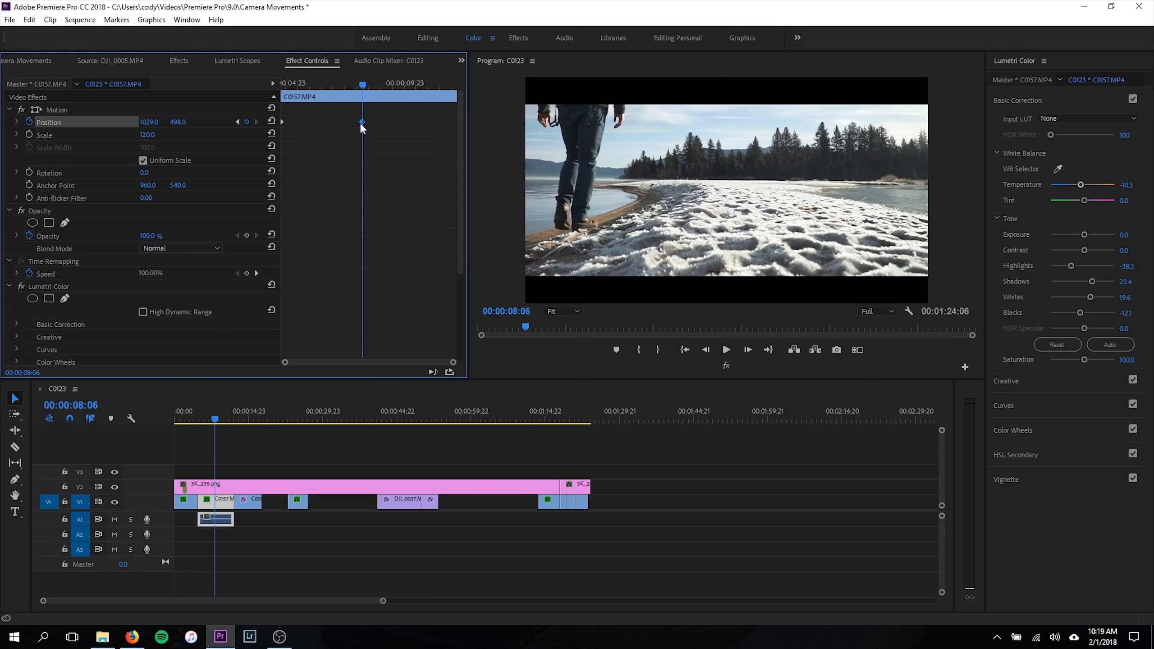
left_click_drag(362, 122, 455, 121)
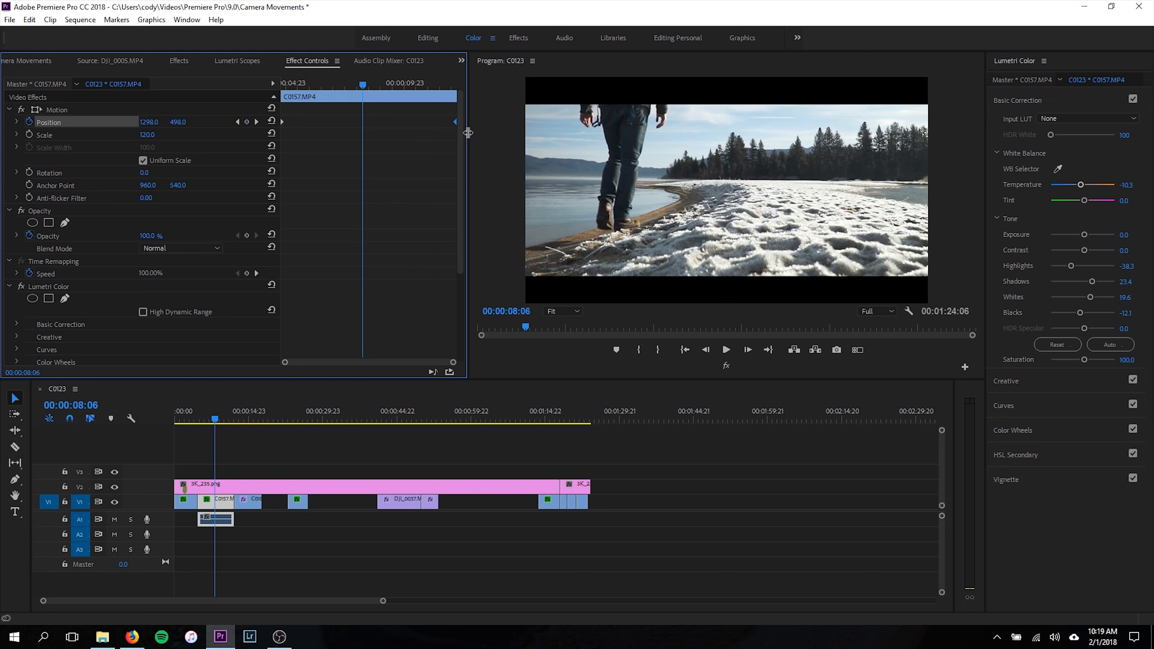
- Play back the lakeshore clip's horizontal camera move
left_click_drag(208, 421, 201, 421)
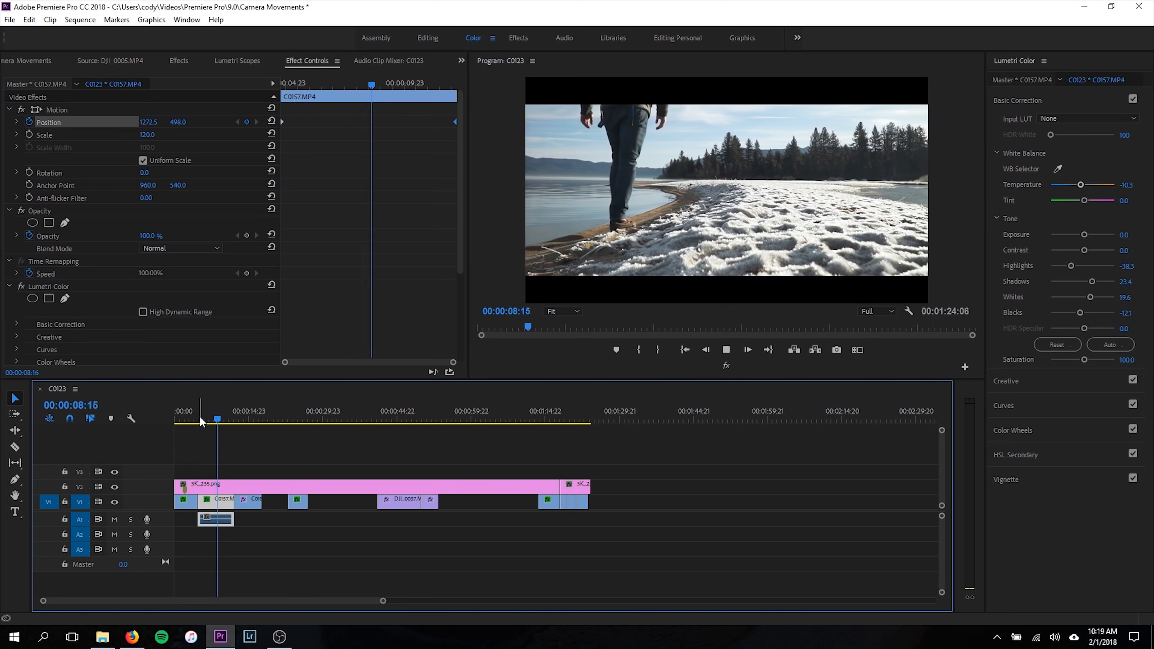
left_click(228, 421)
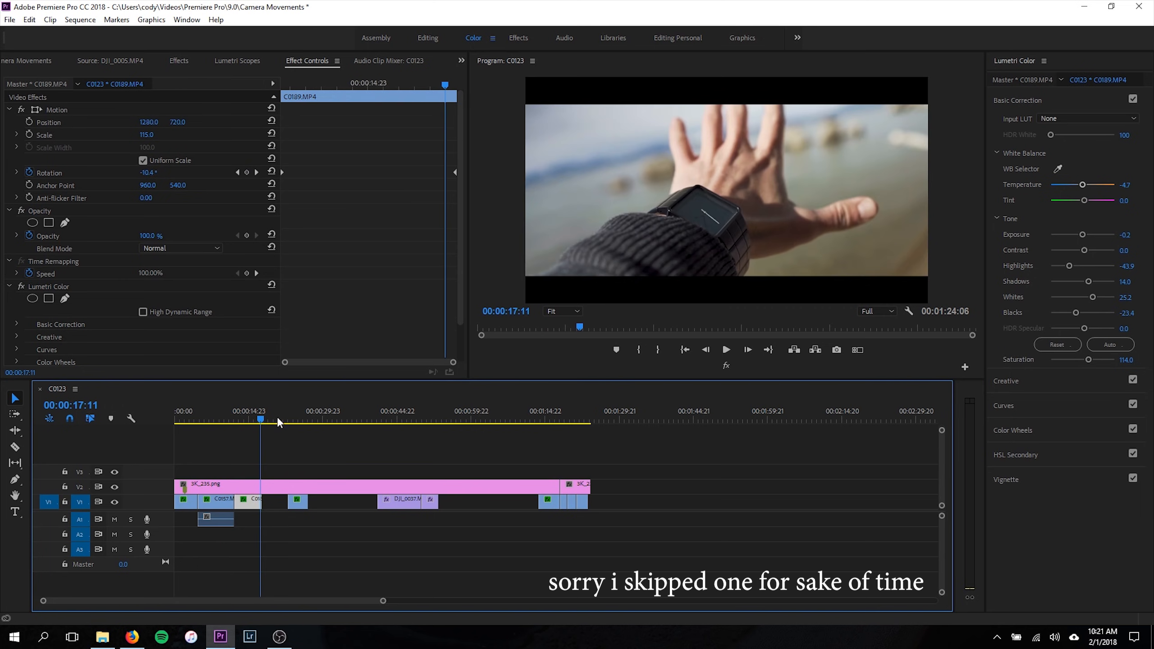
- Play back the snowboarding clip GX018381.MP4 from near its beginning
left_click(297, 419)
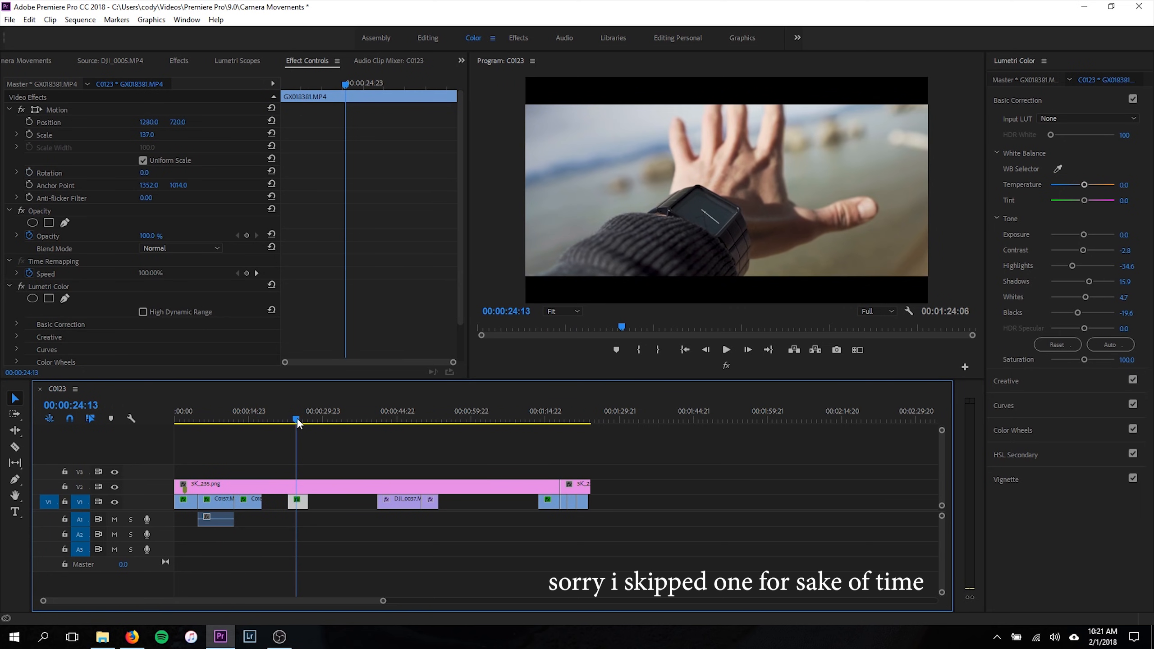
left_click_drag(296, 419, 294, 419)
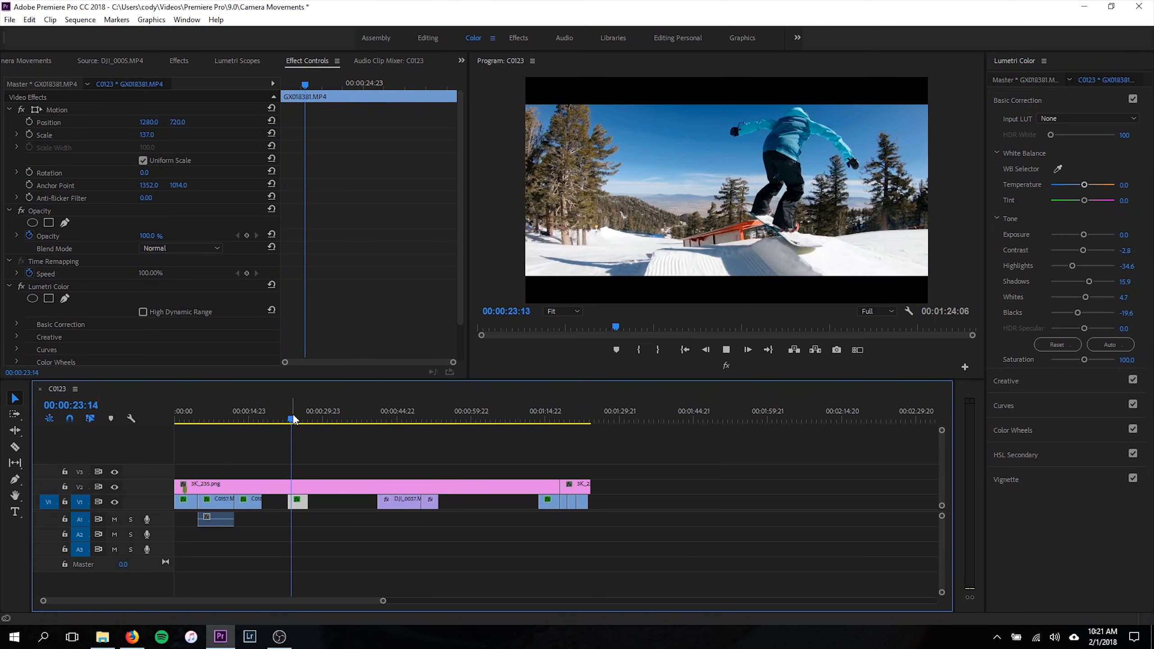
key("space")
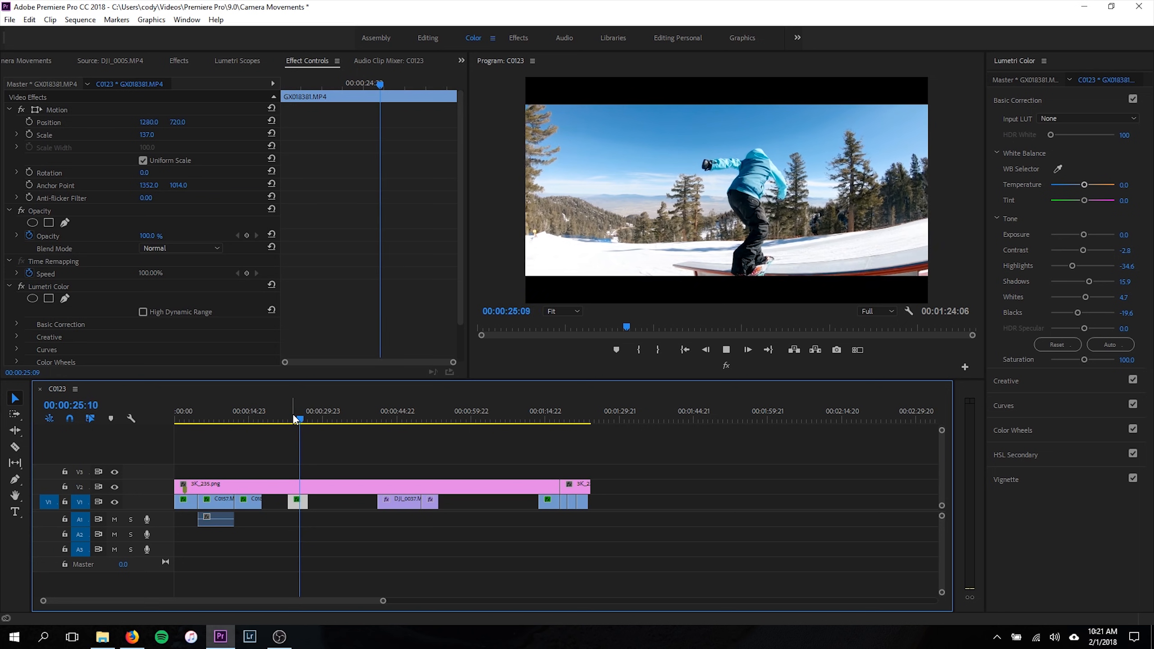
- Step frame by frame through the opening of the snowboarding clip GX018381.MP4
key("space")
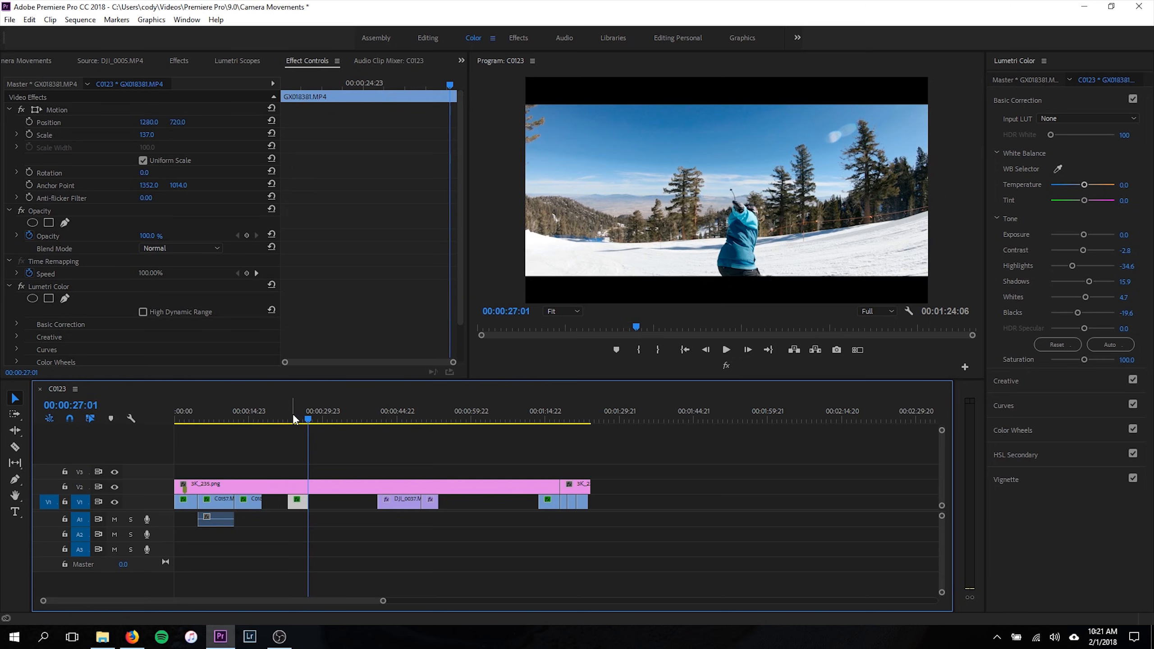
left_click_drag(295, 413, 288, 418)
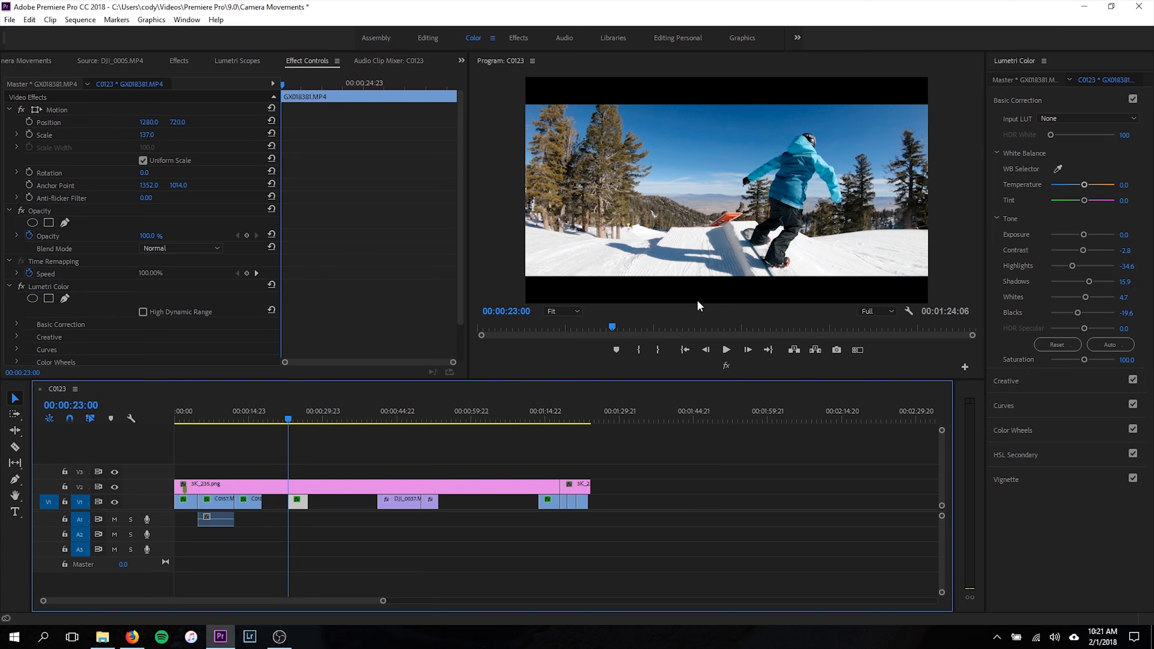
key("Right")
key("Right")
key("Right")
key("Right")
key("Right")
key("Right")
key("Right")
key("Right")
key("Right")
key("Right")
key("Right")
key("Right")
key("Left")
key("Left")
key("Left")
key("Left")
key("Left")
key("Left")
key("Left")
key("Left")
key("Left")
key("Left")
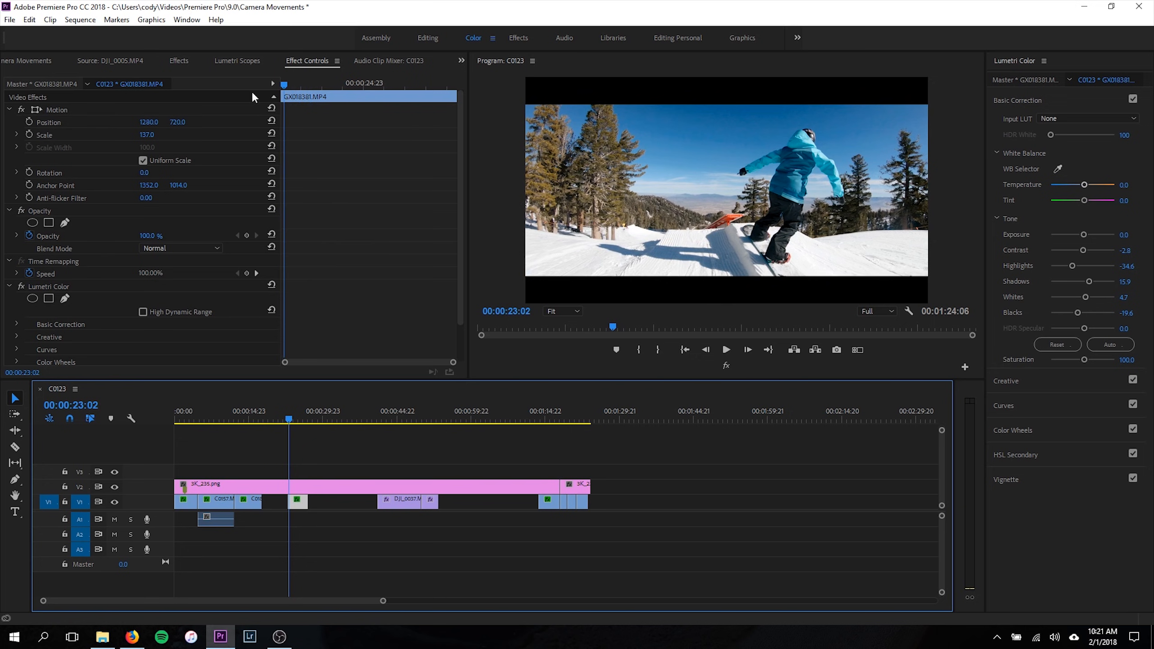
- Enable position keyframing at the snowboarding clip's first frame and add a keyframe with a vertical value of 299 at its end
left_click(288, 419)
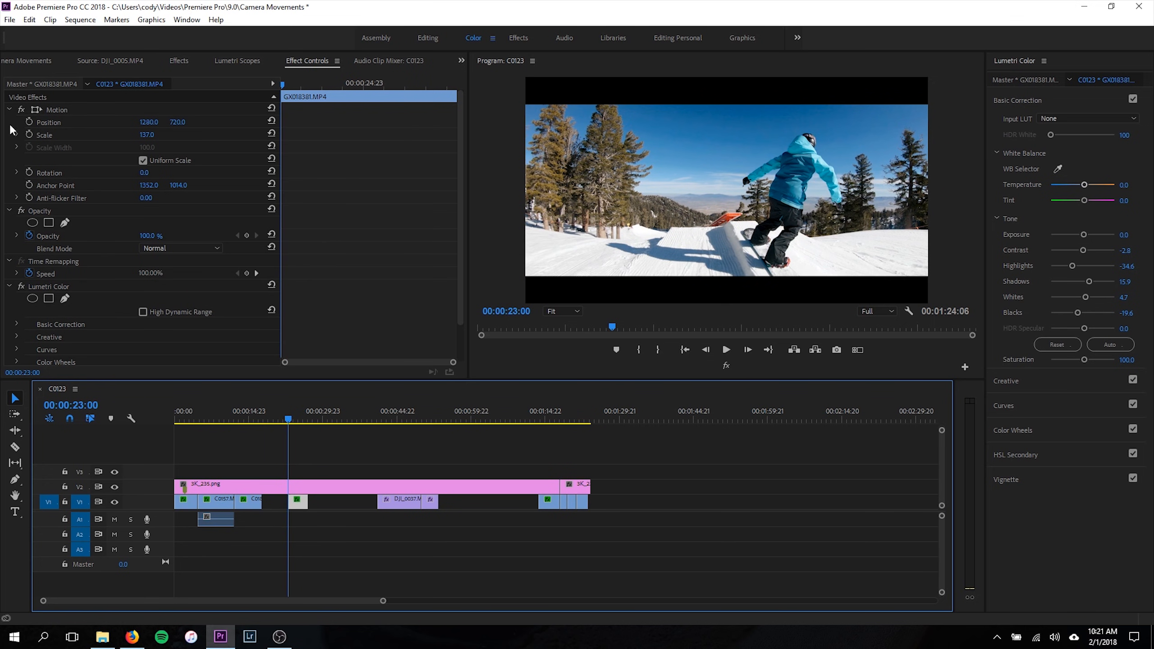
left_click(29, 121)
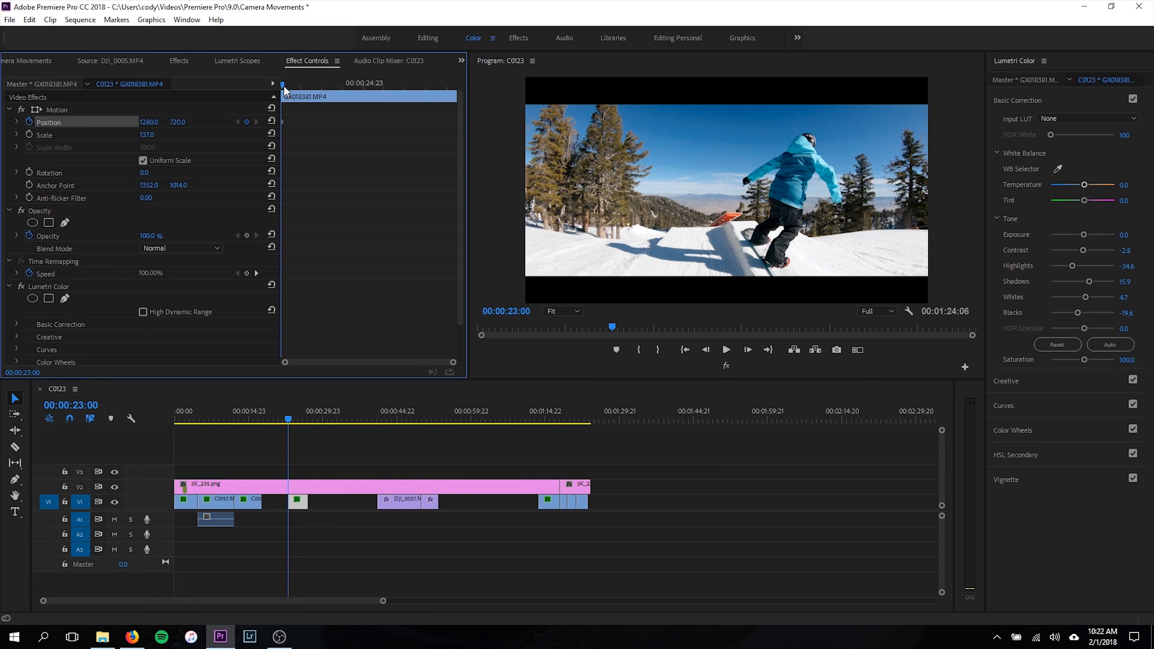
left_click(299, 419)
left_click_drag(302, 420, 312, 420)
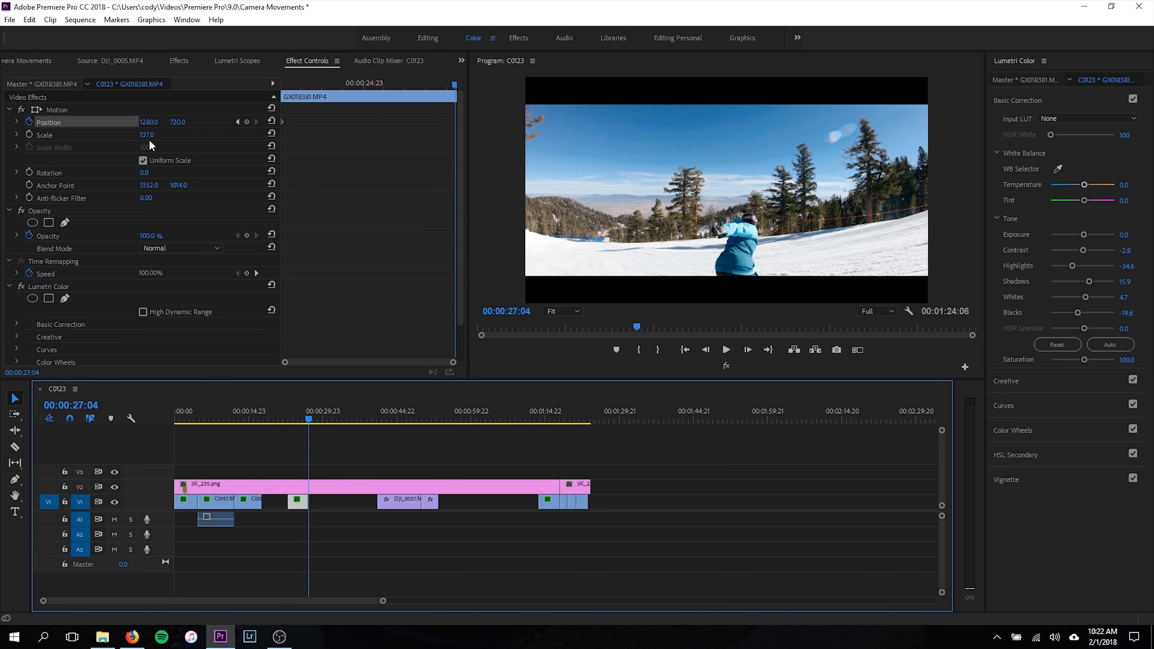
left_click_drag(177, 126, 36, 126)
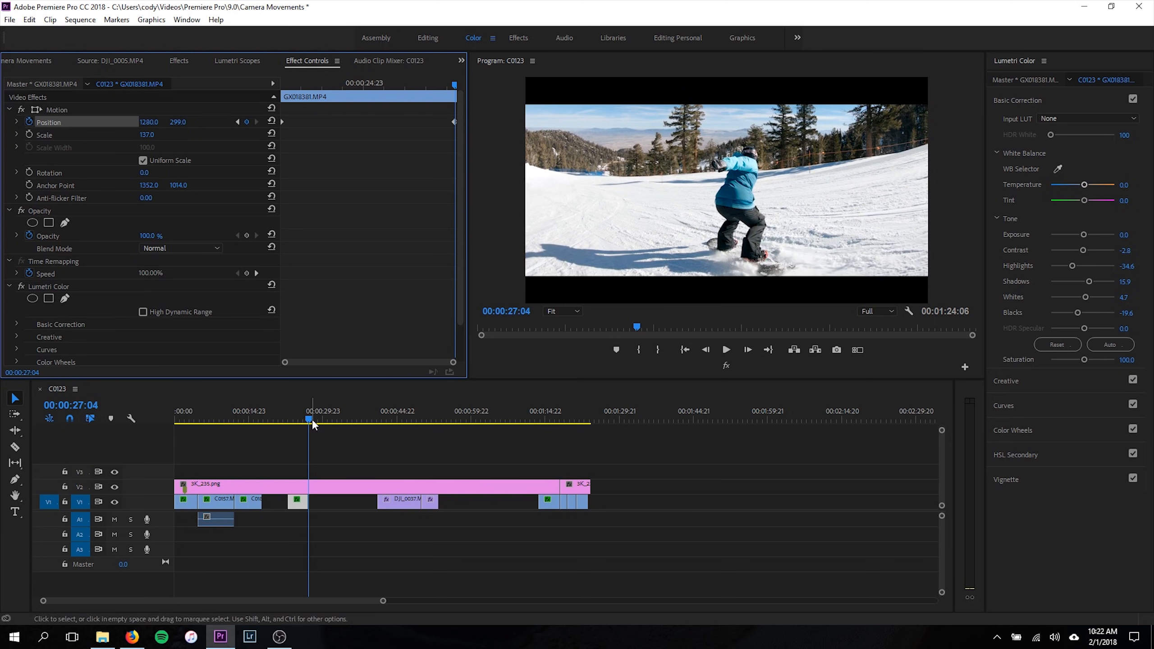
- Play back and scrub through the snowboarding clip to review its vertical camera move
left_click_drag(309, 421, 285, 437)
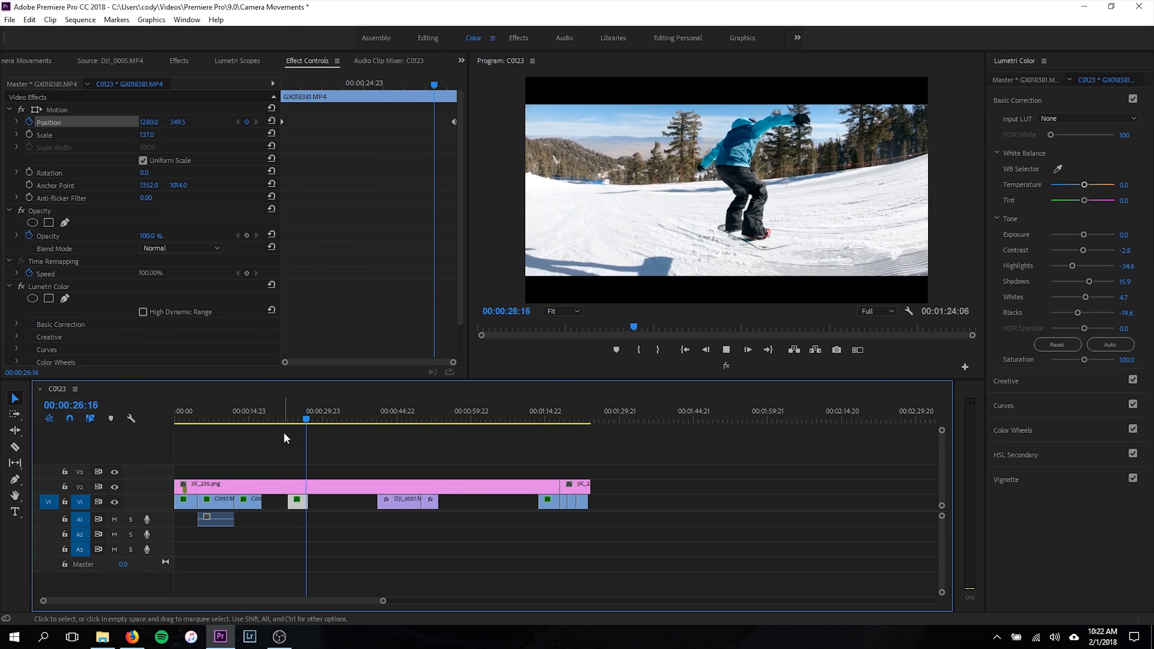
key("space")
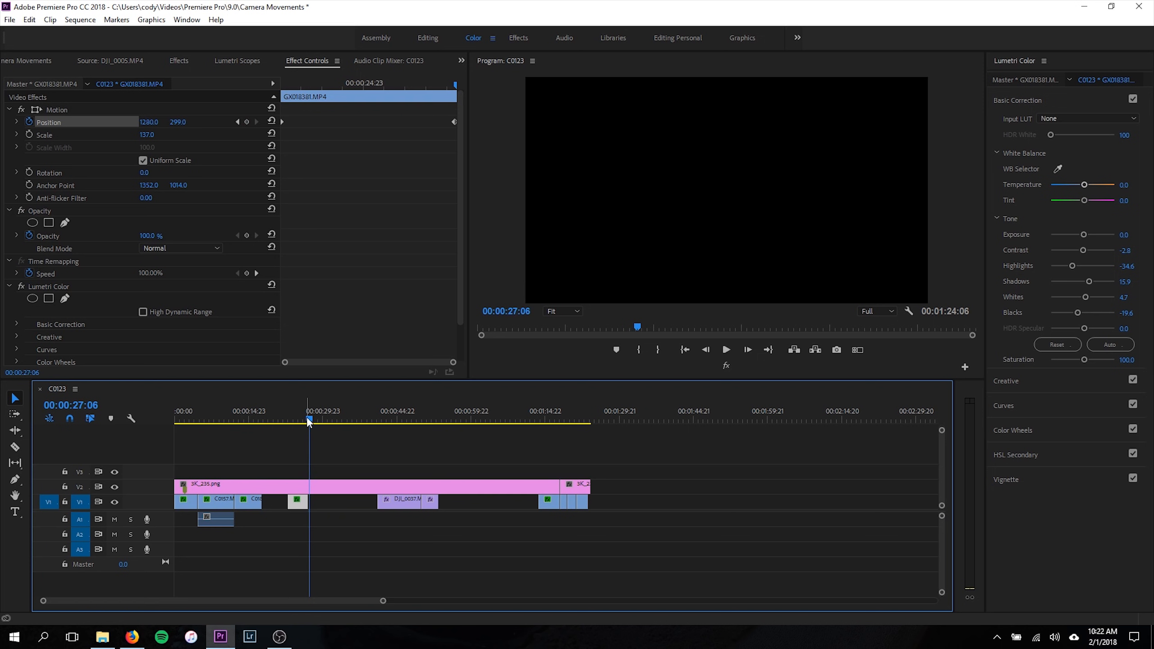
left_click_drag(308, 420, 306, 420)
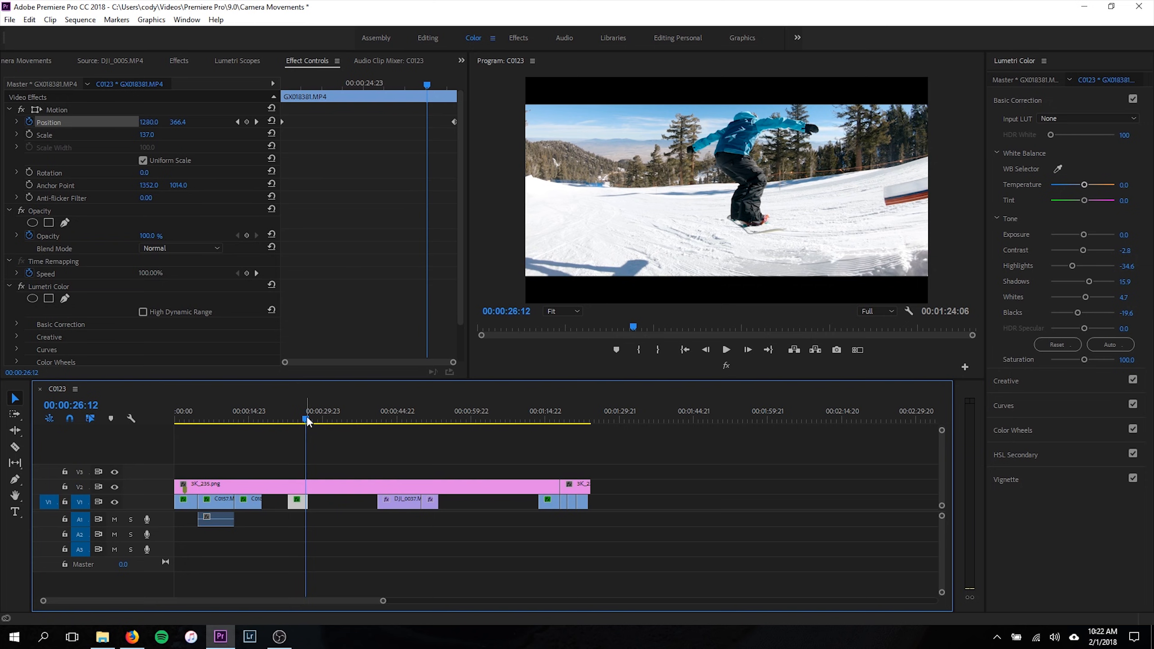
left_click_drag(307, 422, 296, 421)
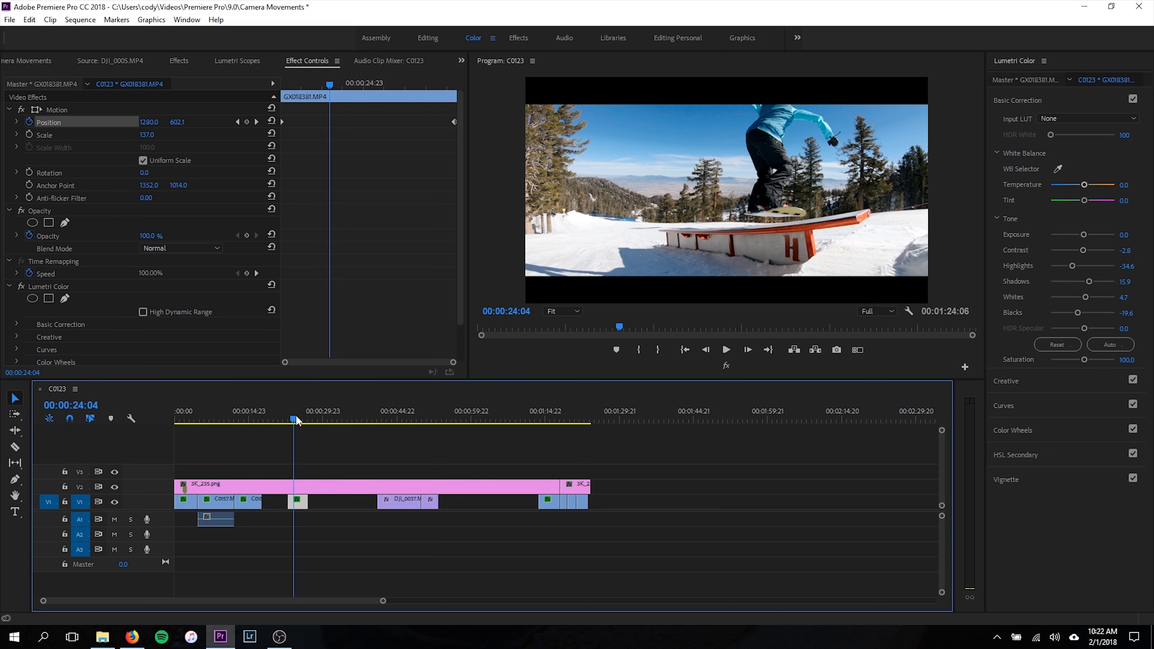
- Play back the mountain lake drone clip DJI_0037.MP4
left_click_drag(296, 420, 402, 423)
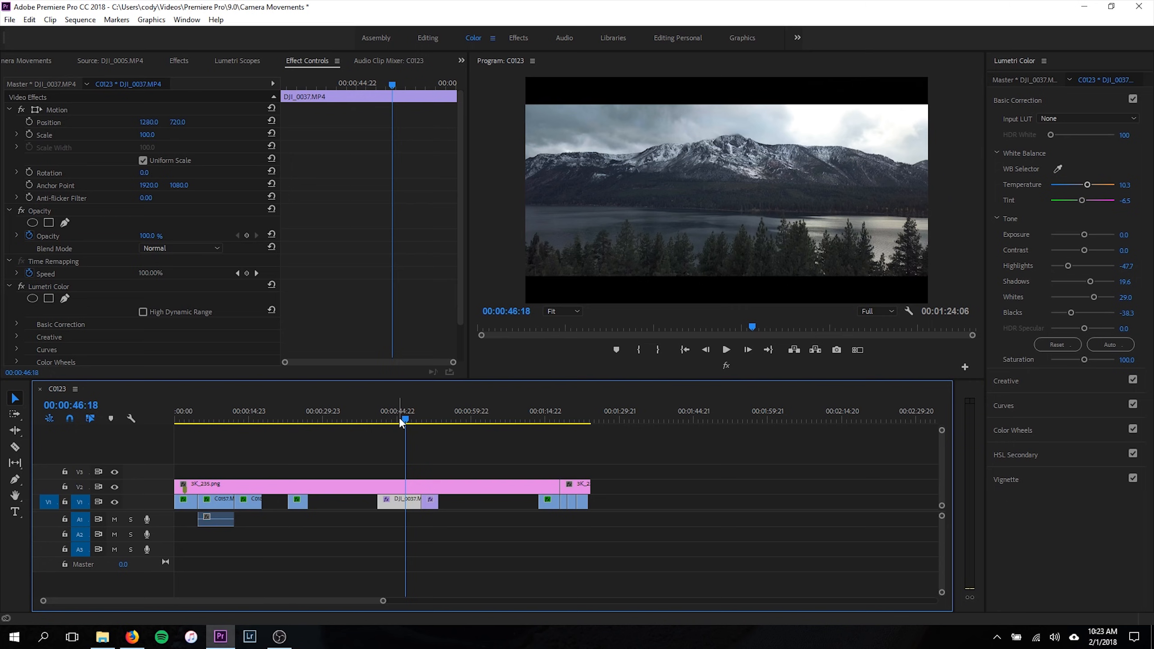
left_click_drag(401, 422, 387, 421)
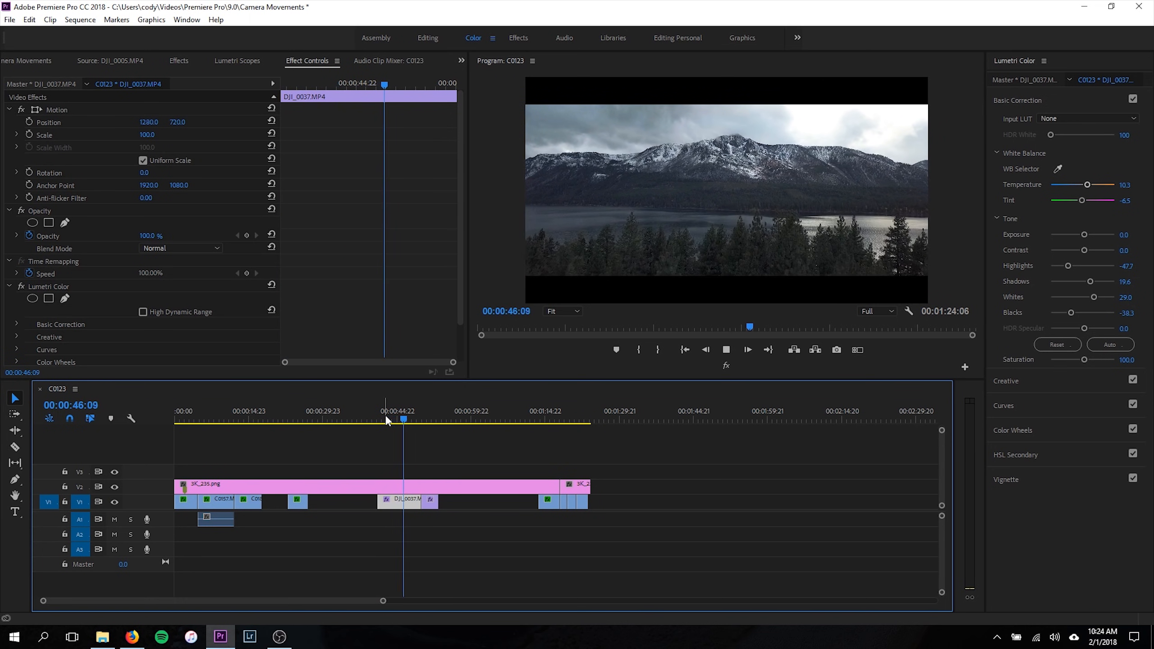
key("space")
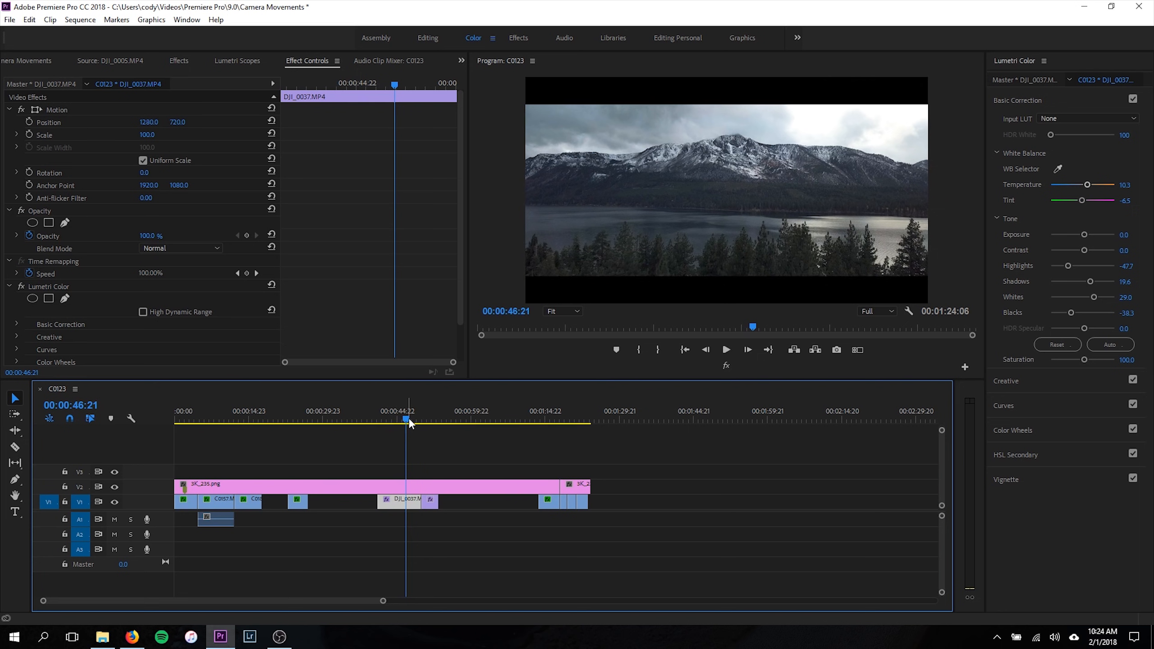
- Scale DJI_0037.MP4 to 125, enable scale keyframing and place that keyframe at the clip's start
left_click_drag(409, 420, 384, 419)
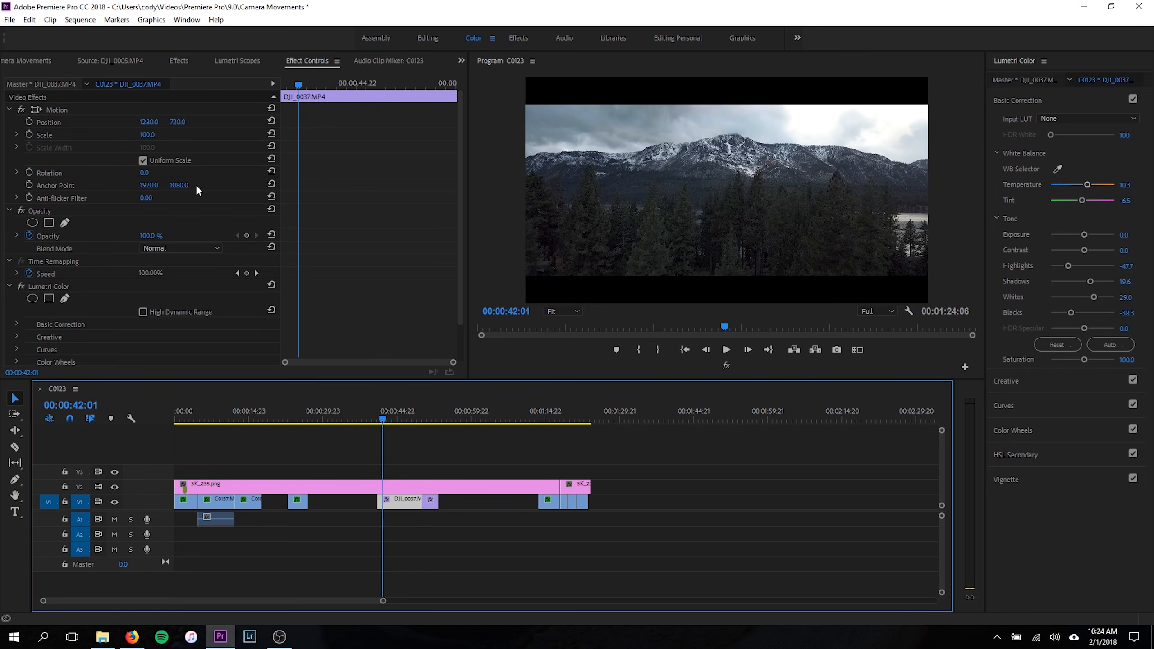
left_click(150, 134)
type("125")
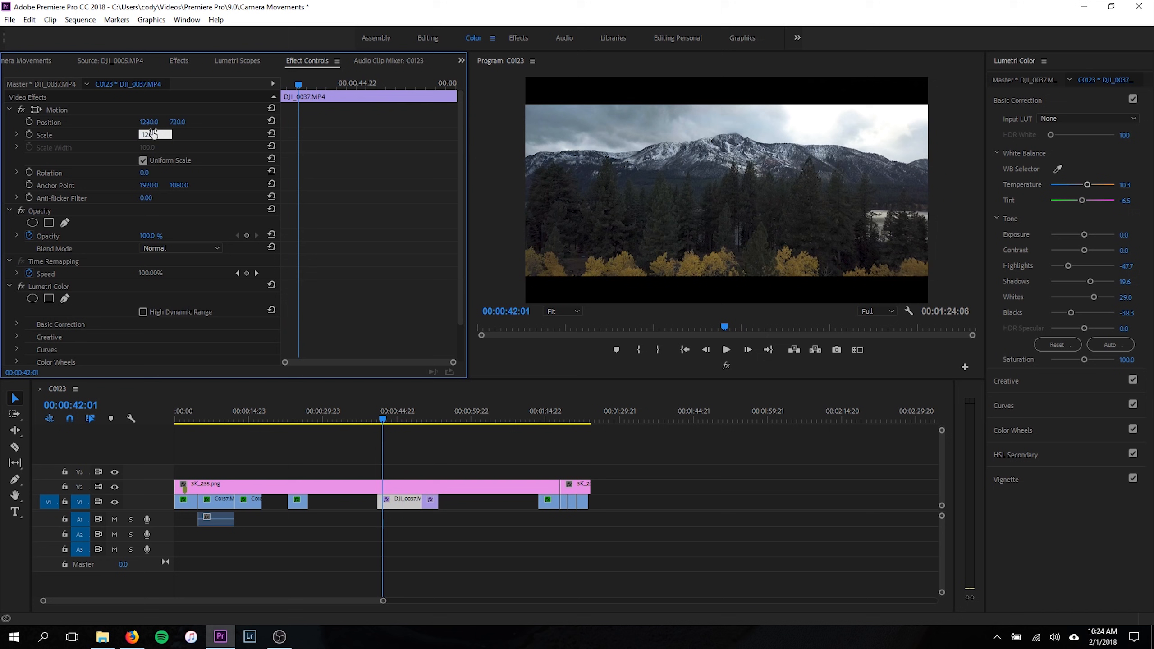
key("Return")
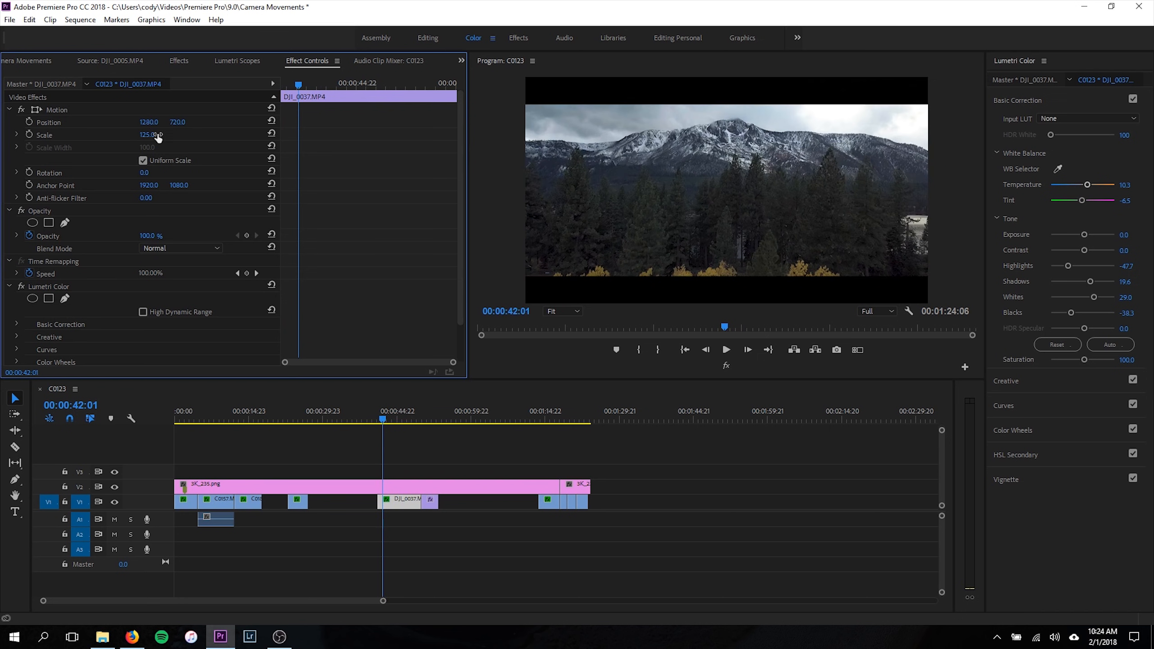
left_click(29, 133)
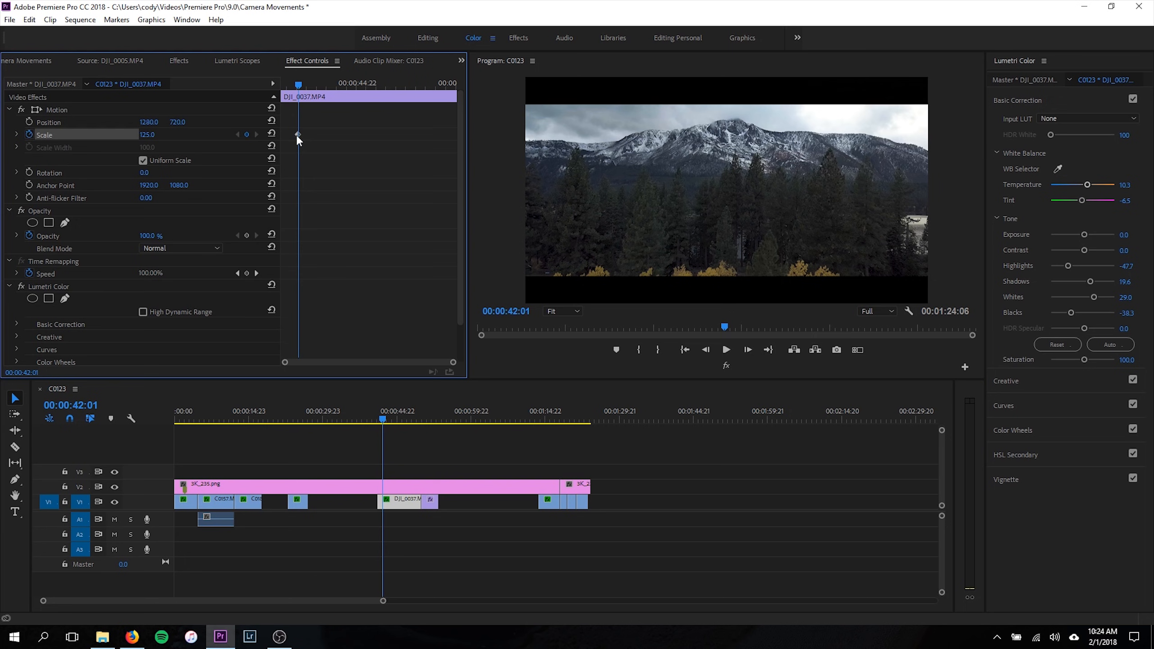
left_click_drag(294, 134, 269, 134)
- Add a scale keyframe of 100 to DJI_0037.MP4 and place it at the clip's end
left_click(150, 134)
type("100")
key("Return")
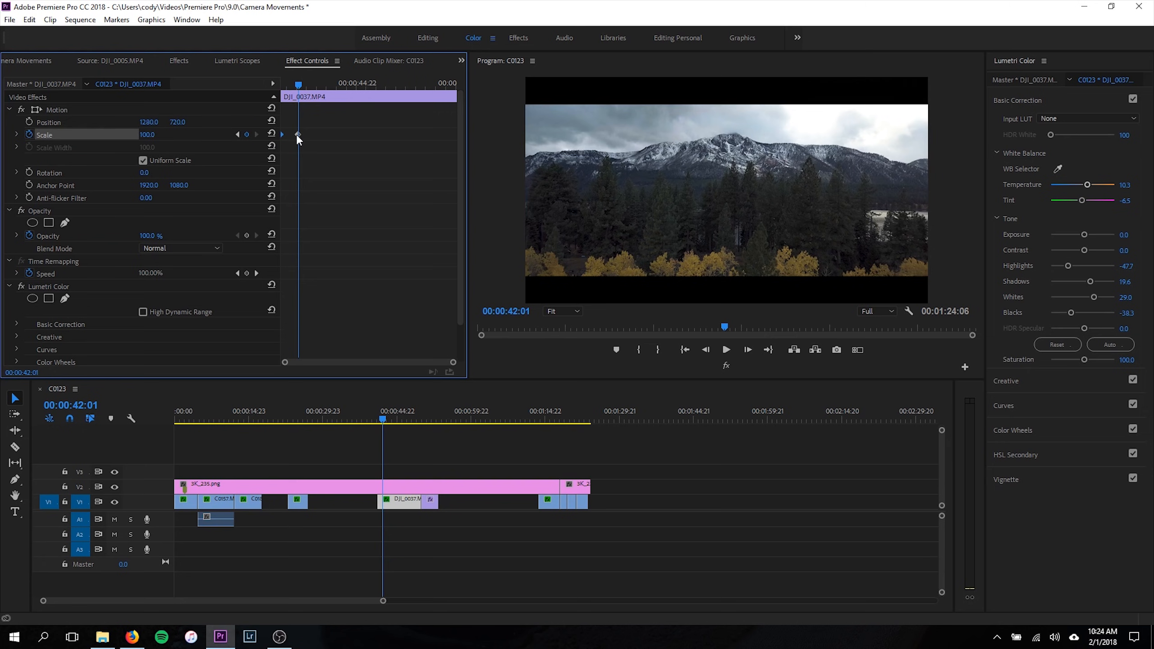
left_click_drag(301, 136, 457, 138)
- Play back DJI_0037.MP4 from its start to review the animated scale
left_click(378, 419)
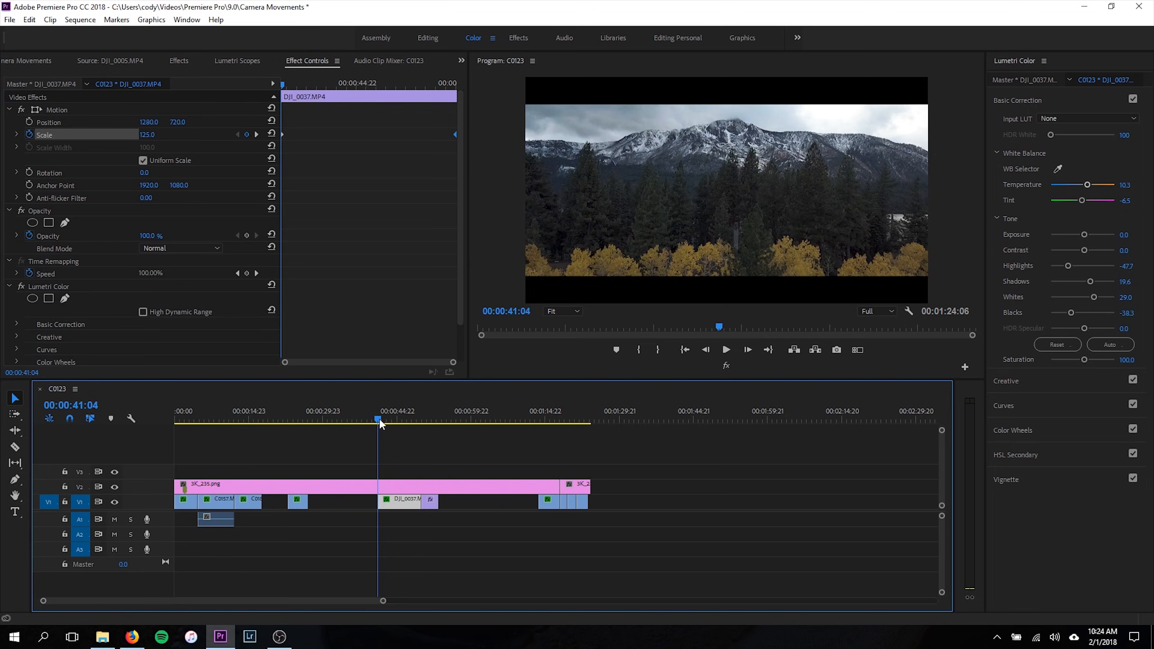
key("space")
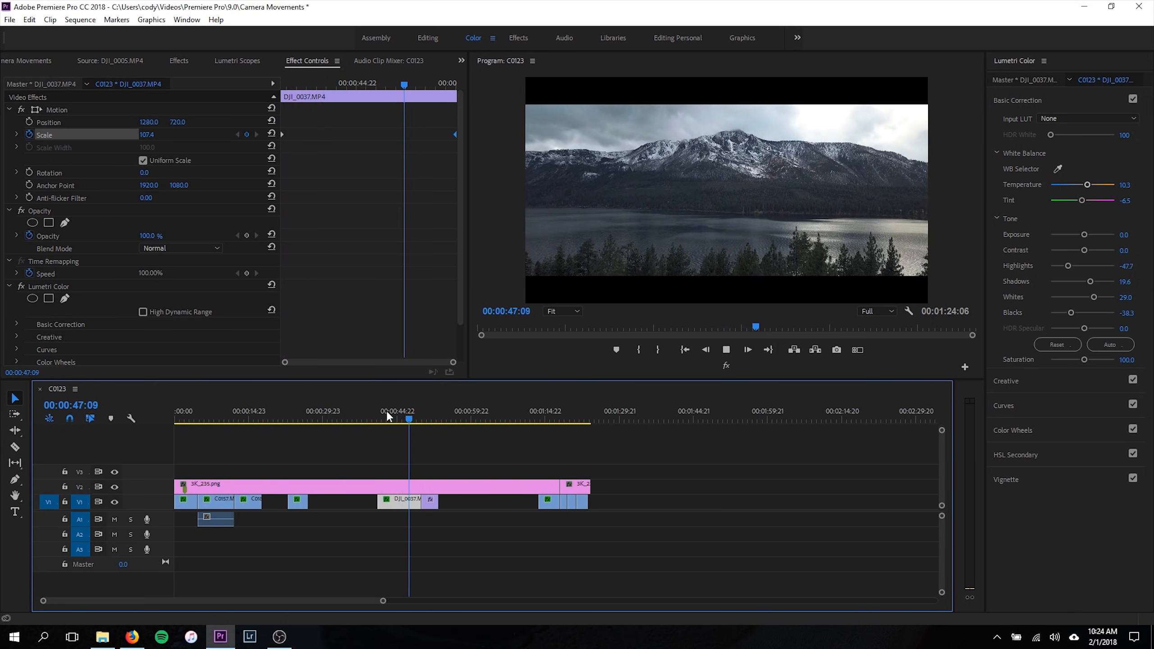
key("space")
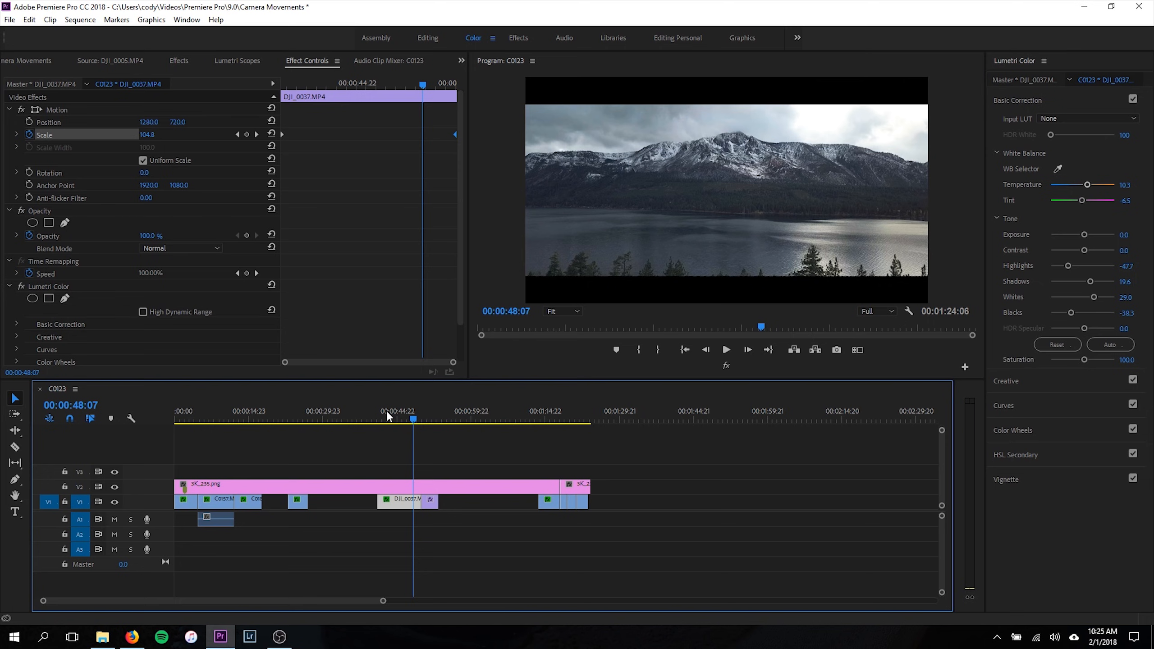
- Play back the lakeside piers drone clip DJI_0005.MP4 from its start
left_click(421, 420)
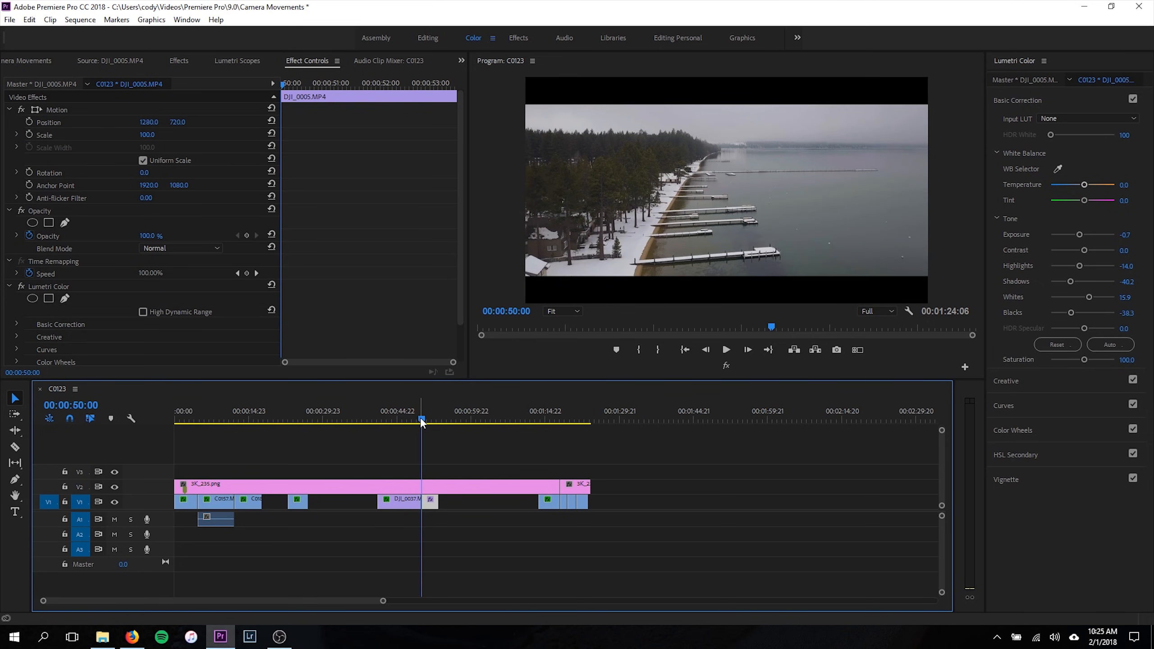
key("space")
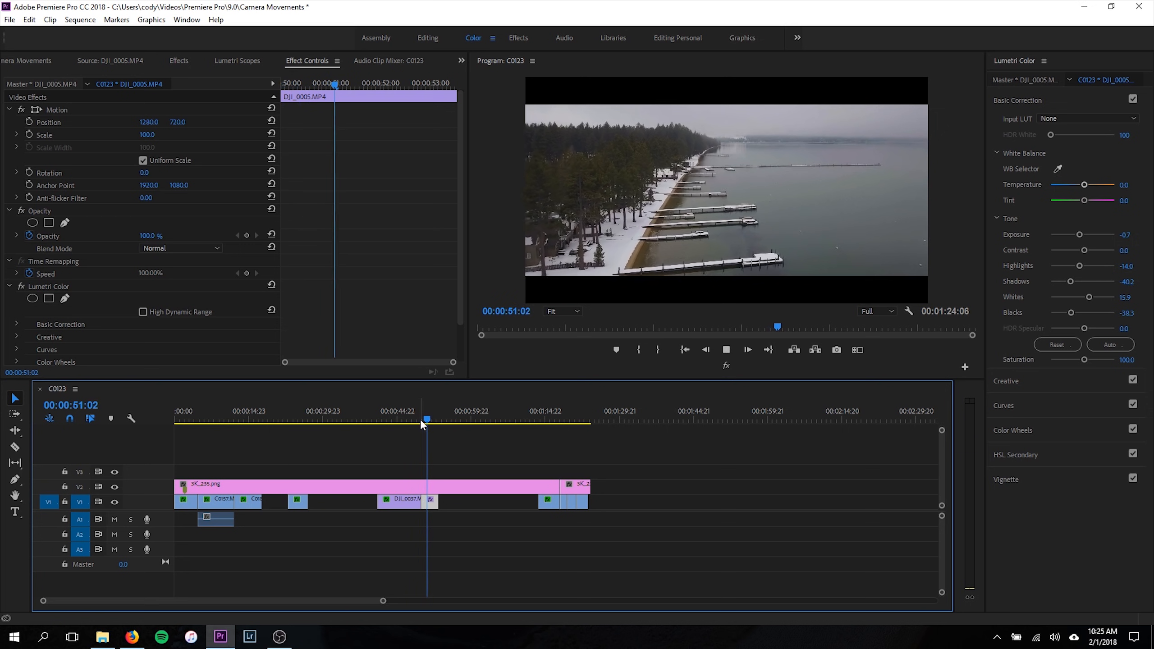
key("space")
- Scale DJI_0005.MP4 to 120 and enable scale keyframing at its first frame
left_click_drag(434, 423, 421, 419)
left_click_drag(143, 136, 158, 126)
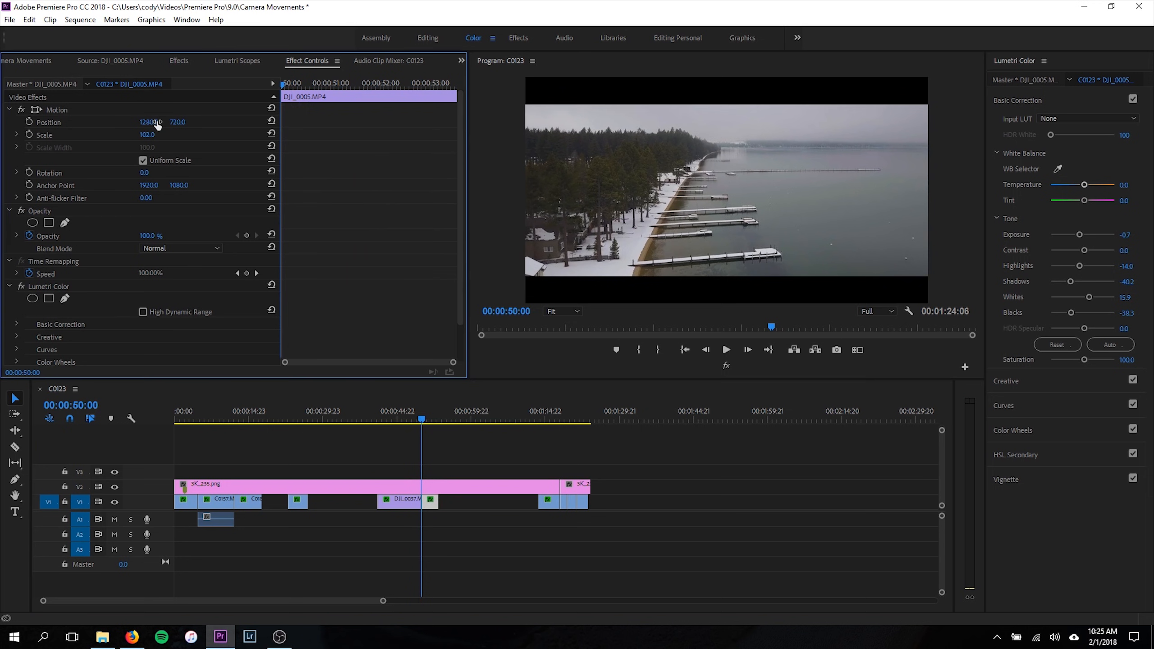
left_click(151, 135)
type("2")
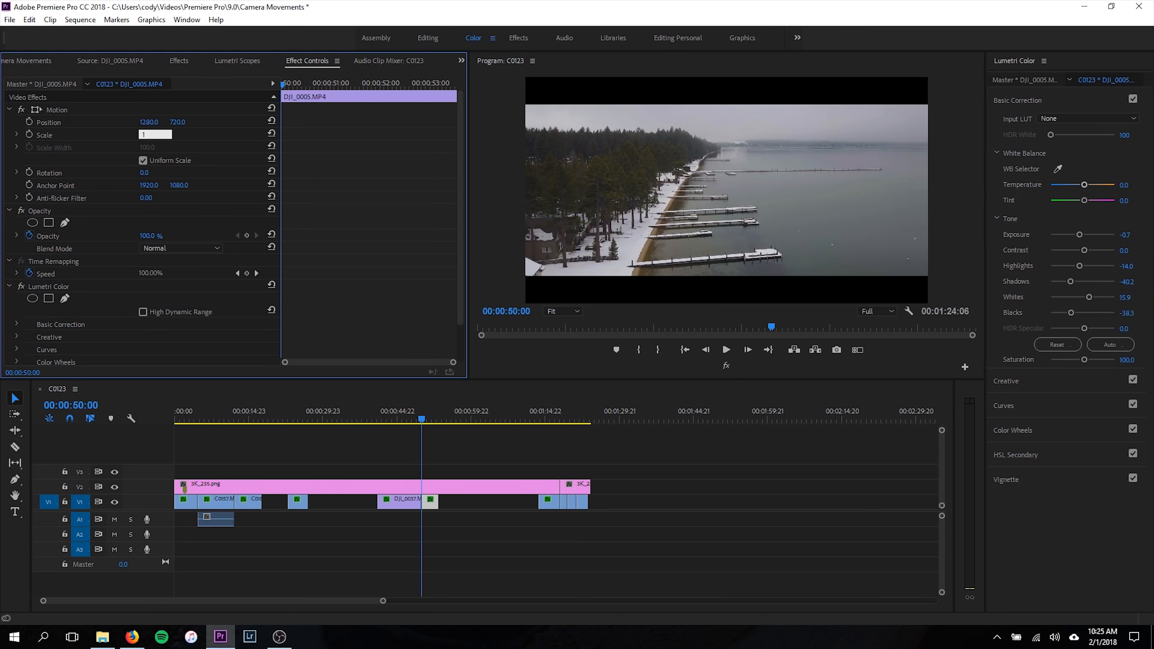
type("0")
key("Return")
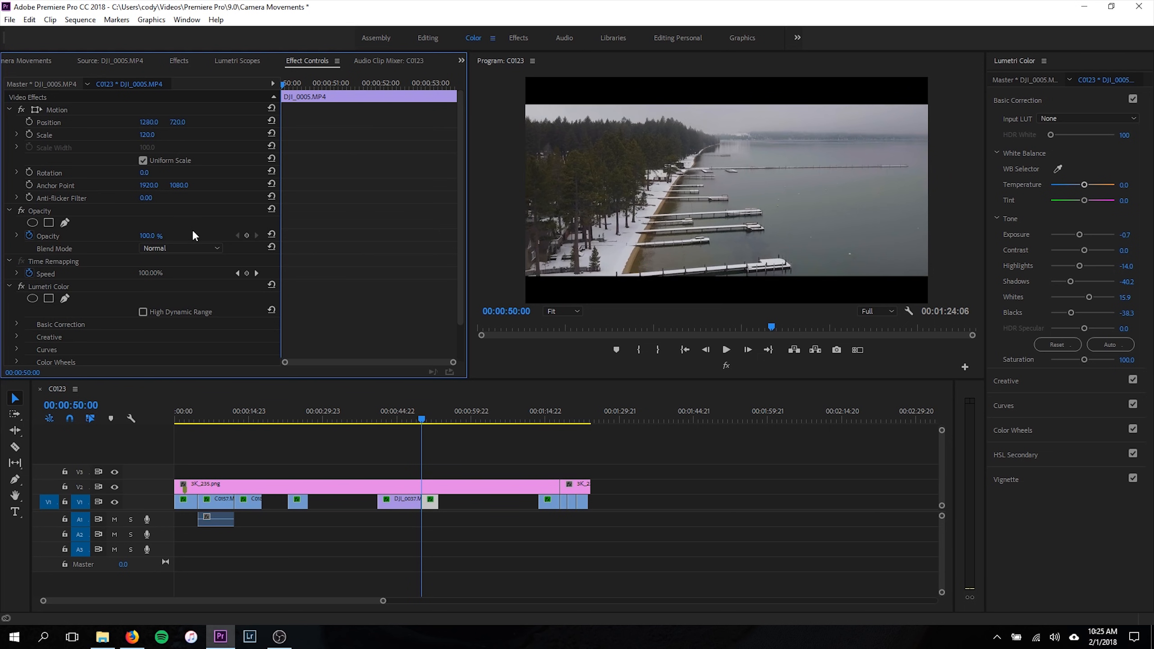
left_click(30, 134)
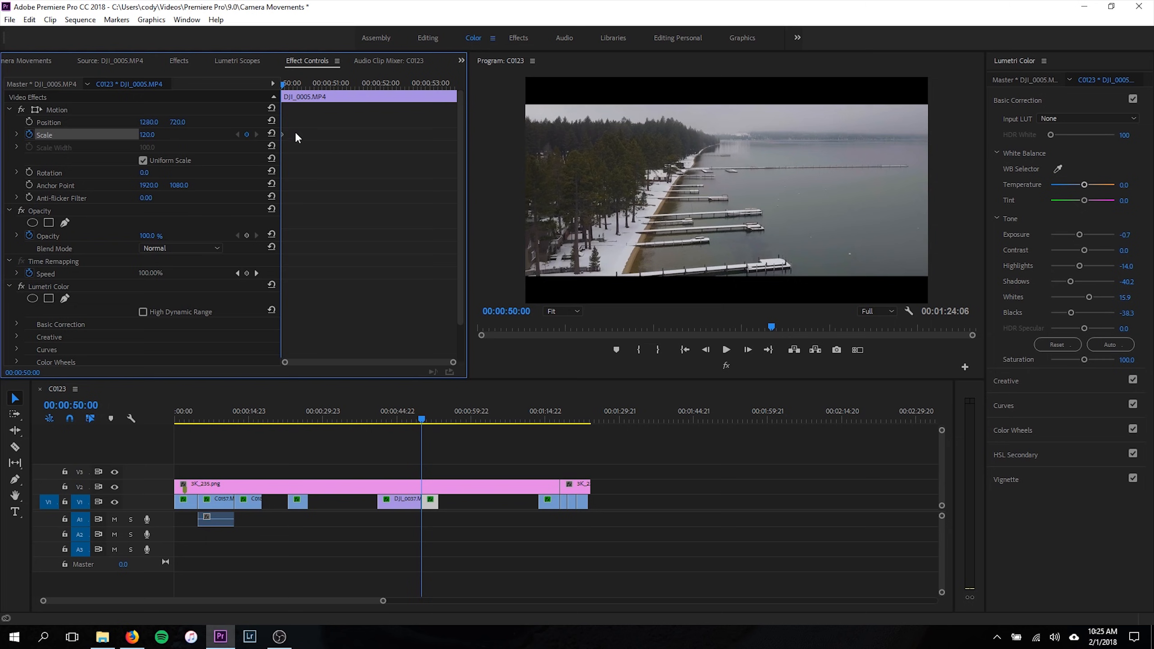
- Add a scale keyframe of 100 to DJI_0005.MP4 and place it at the clip's end
left_click(366, 85)
left_click(151, 134)
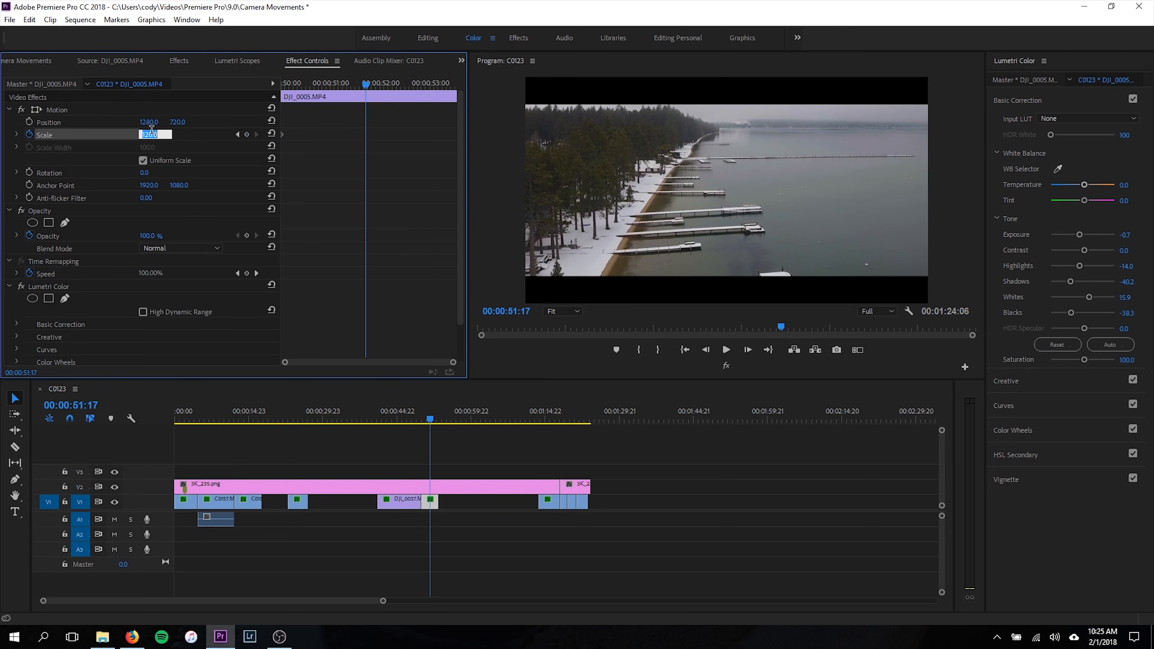
type("100")
key("Return")
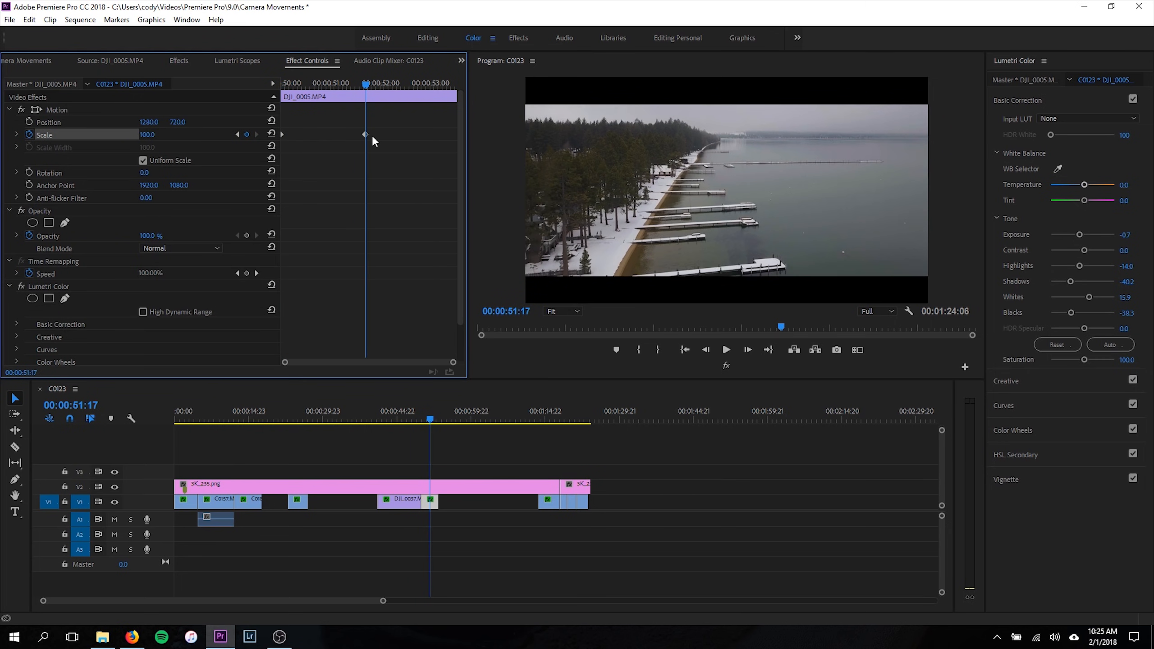
left_click_drag(365, 134, 464, 134)
- Play back DJI_0005.MP4 from its first frame to review the scale animation
left_click_drag(328, 85, 272, 91)
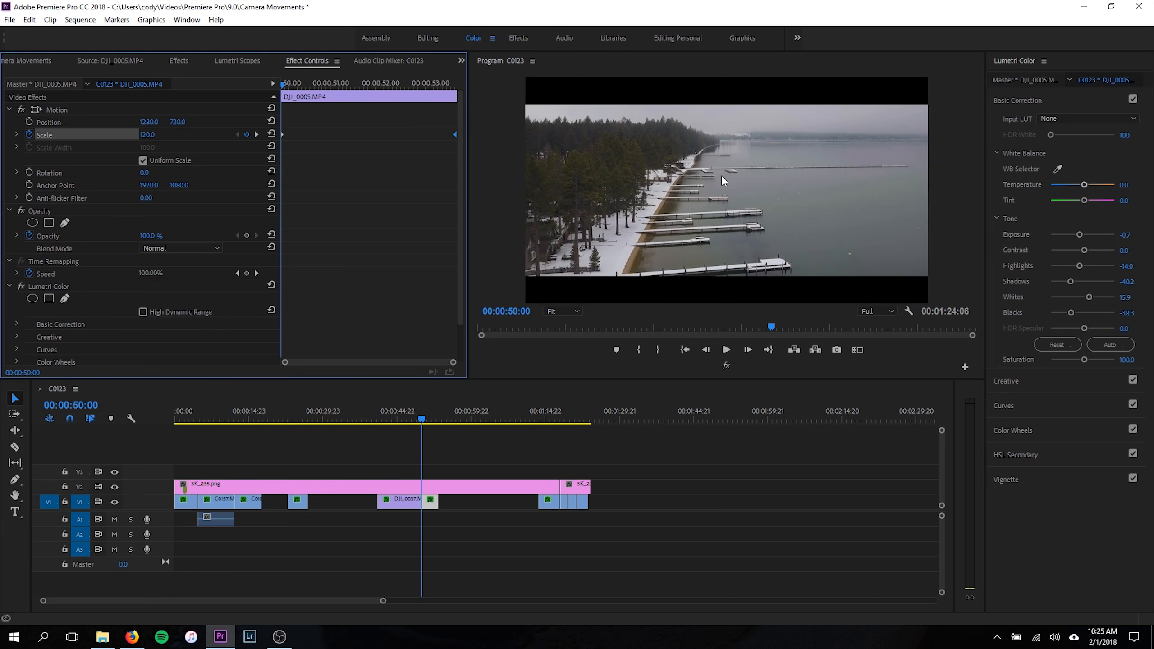
key("space")
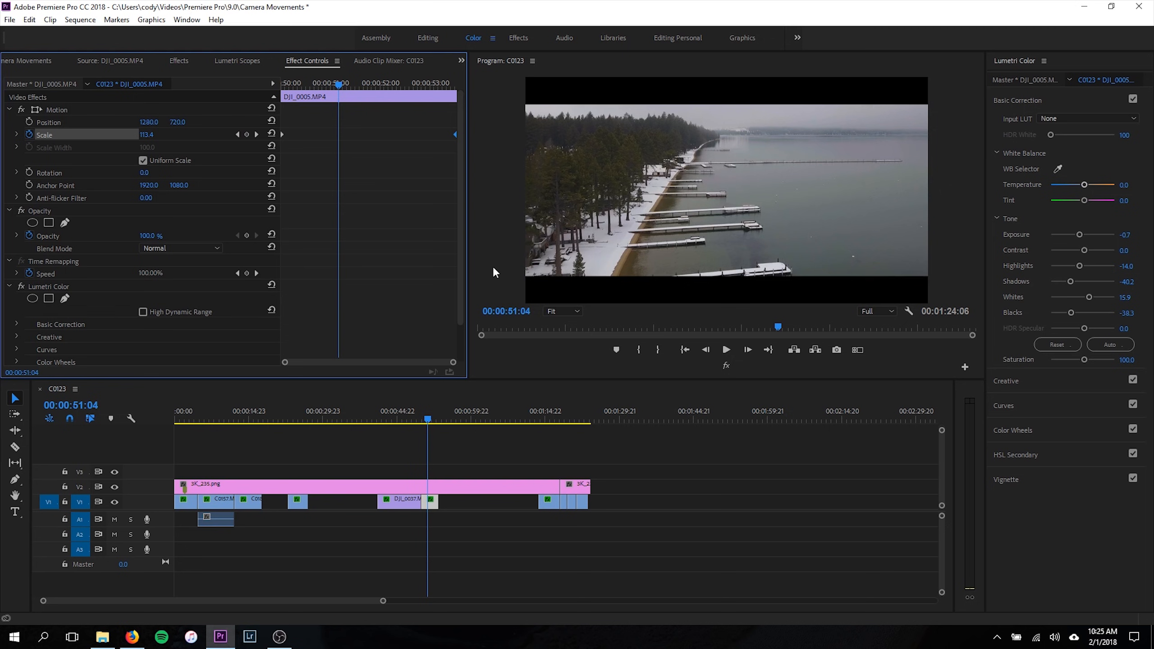
left_click(421, 419)
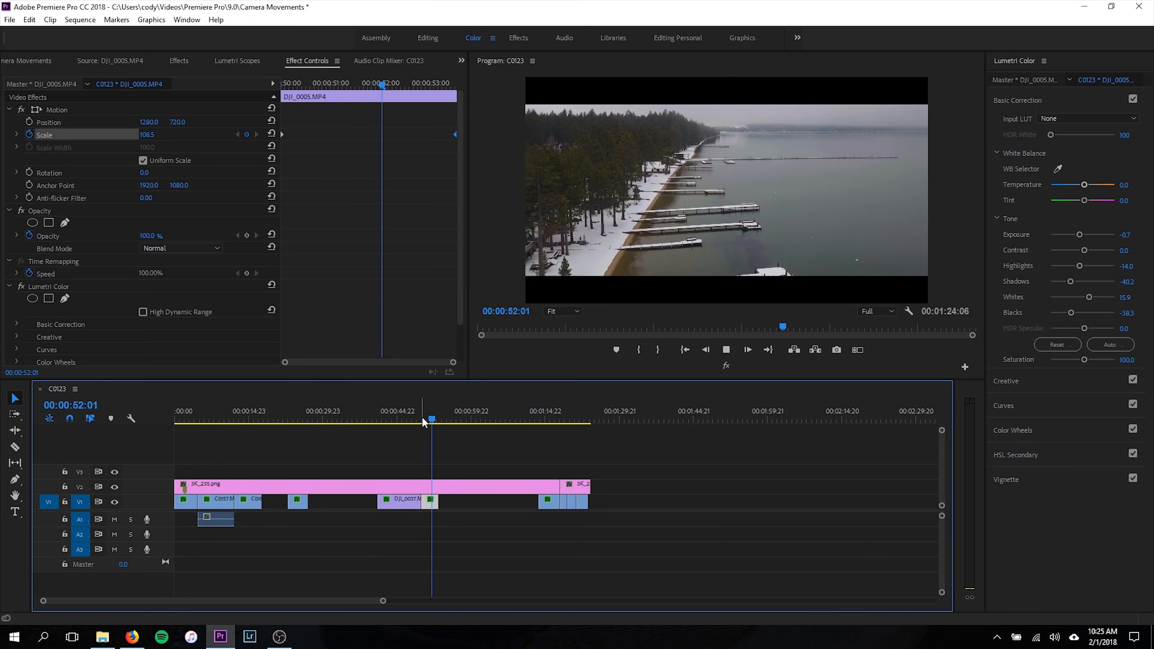
key("space")
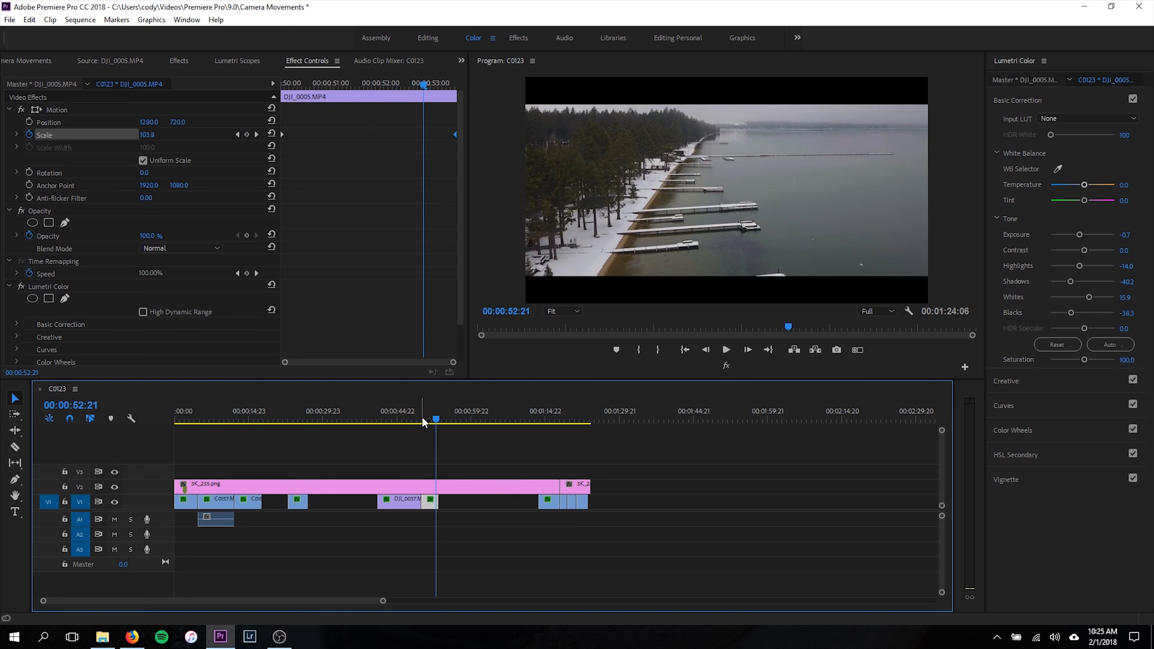
- Play back the closing clips from C0016.MP4 onward to examine the cut from the feet shot to the lake
left_click(538, 420)
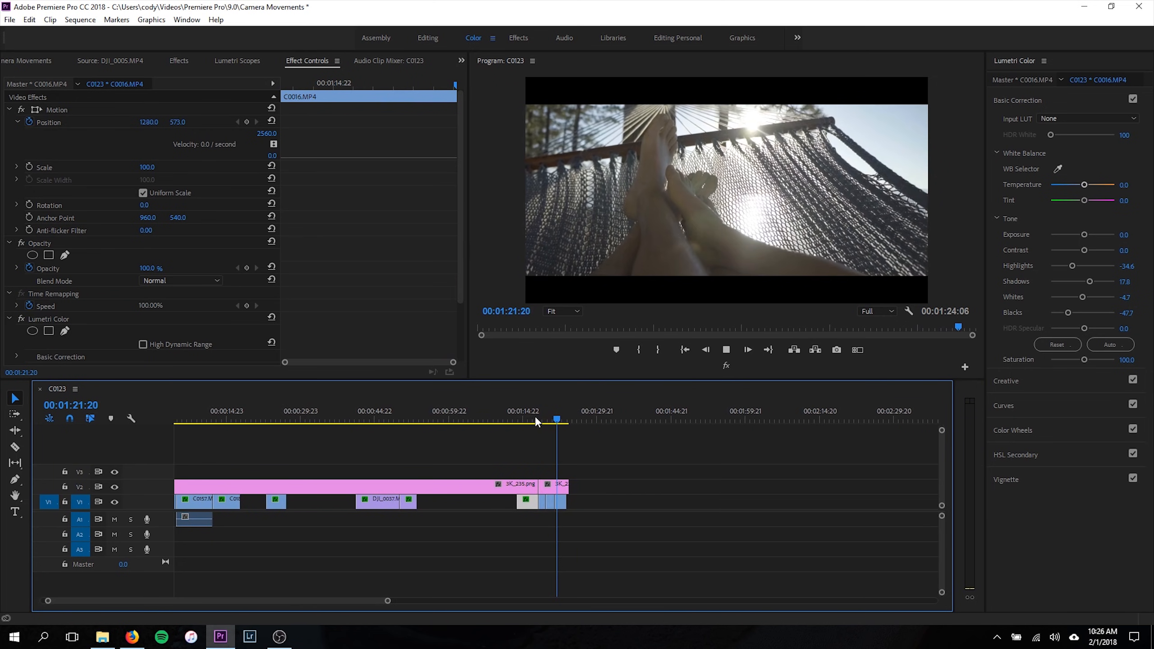
key("space")
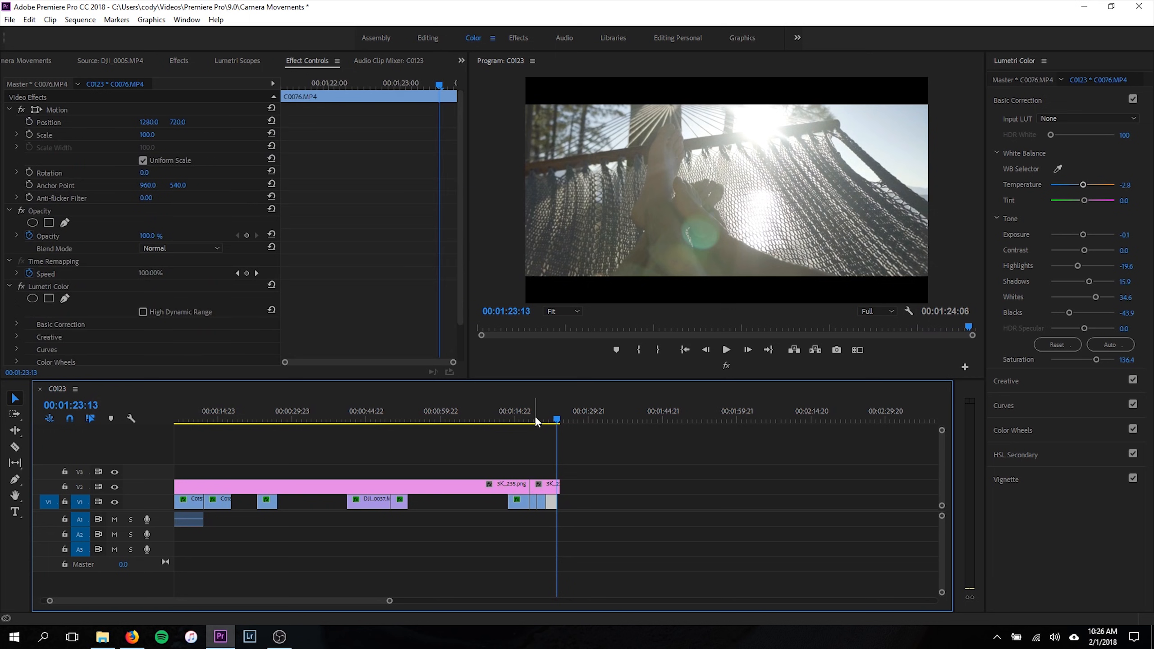
left_click(527, 418)
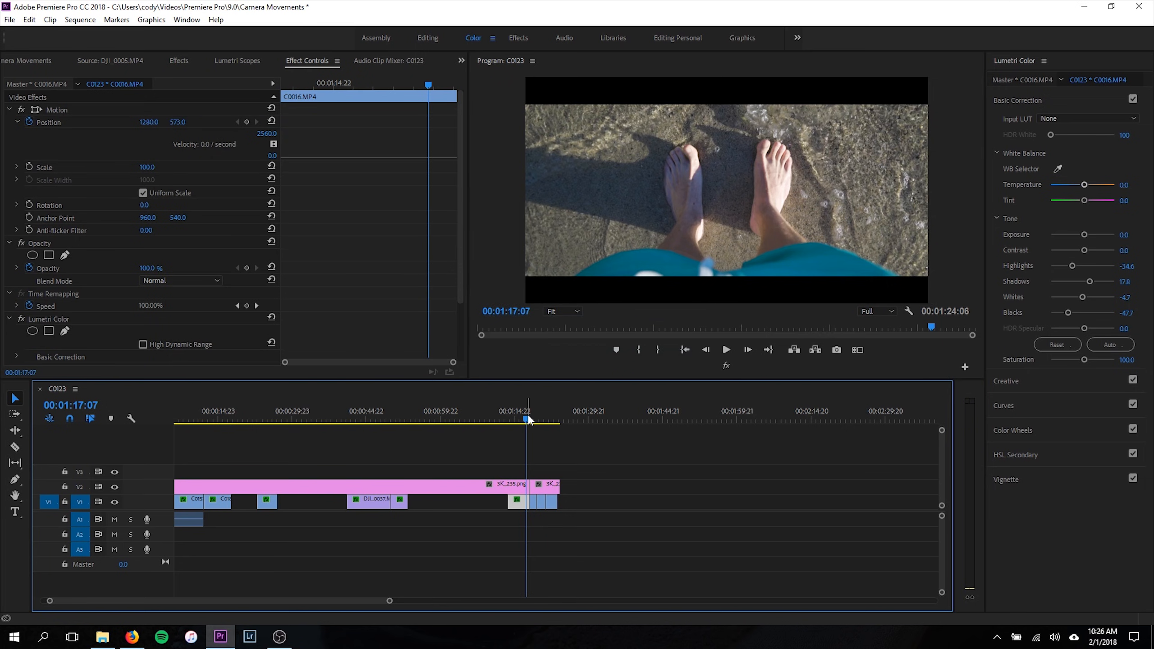
left_click_drag(528, 416, 526, 416)
key("space")
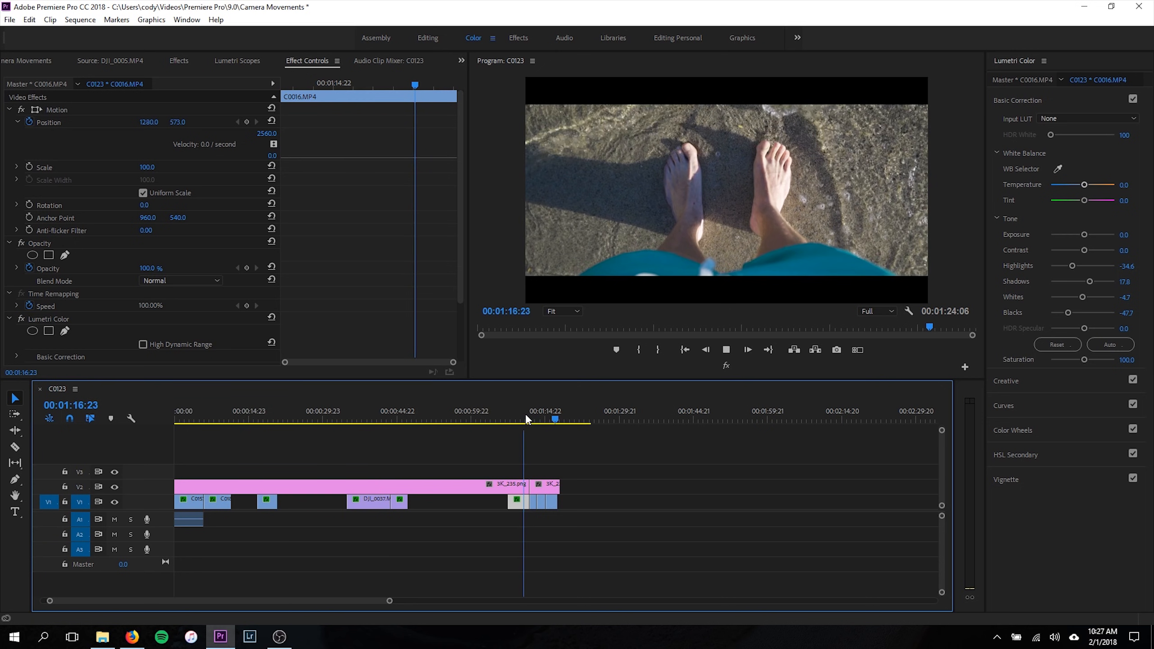
key("space")
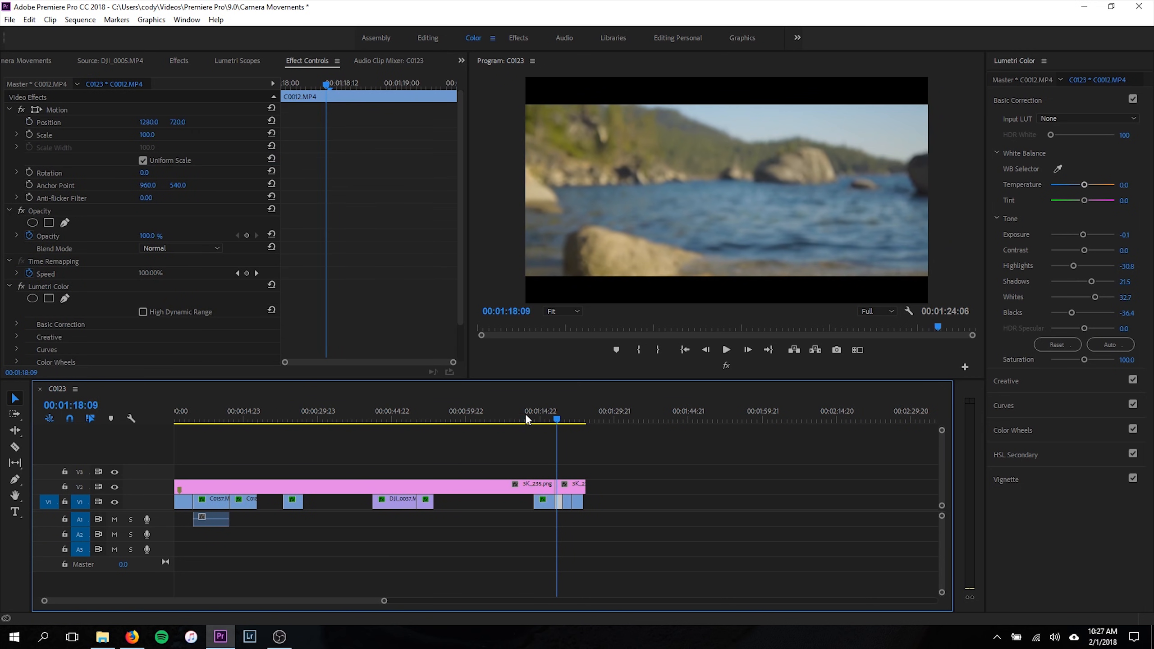
- Add a position keyframe to C0016.MP4 at 00:01:17:08, keeping the position at 1280, 573
left_click(549, 418)
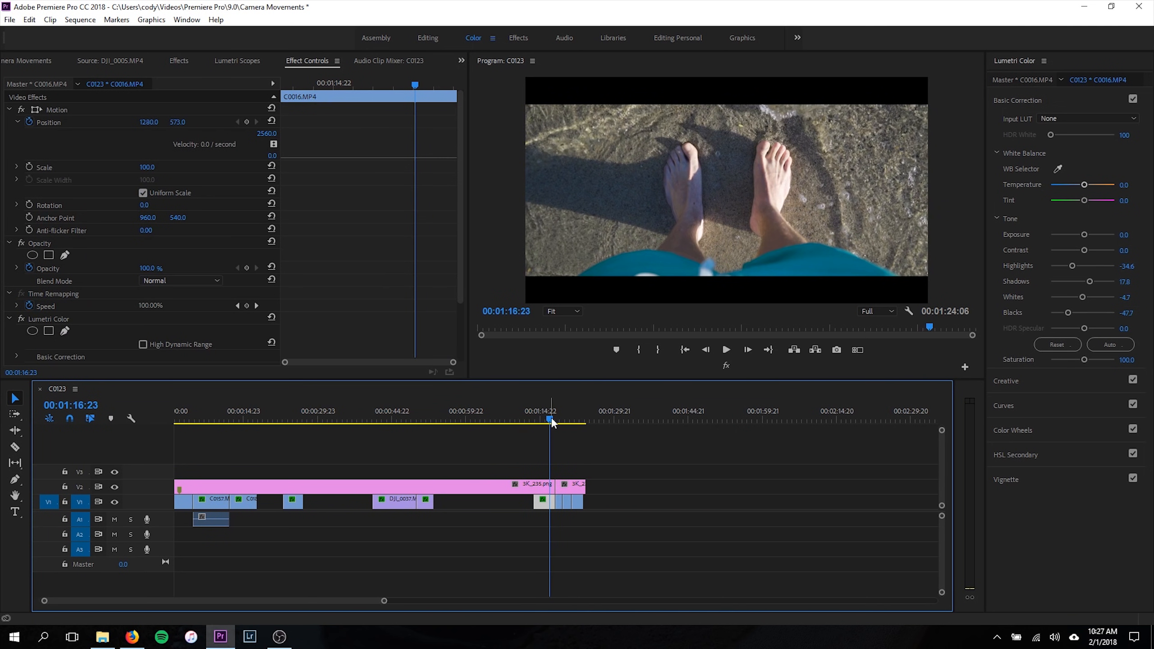
key("Right")
key("Right")
key("Right")
key("Right")
key("Right")
key("Right")
key("Right")
key("Right")
key("Right")
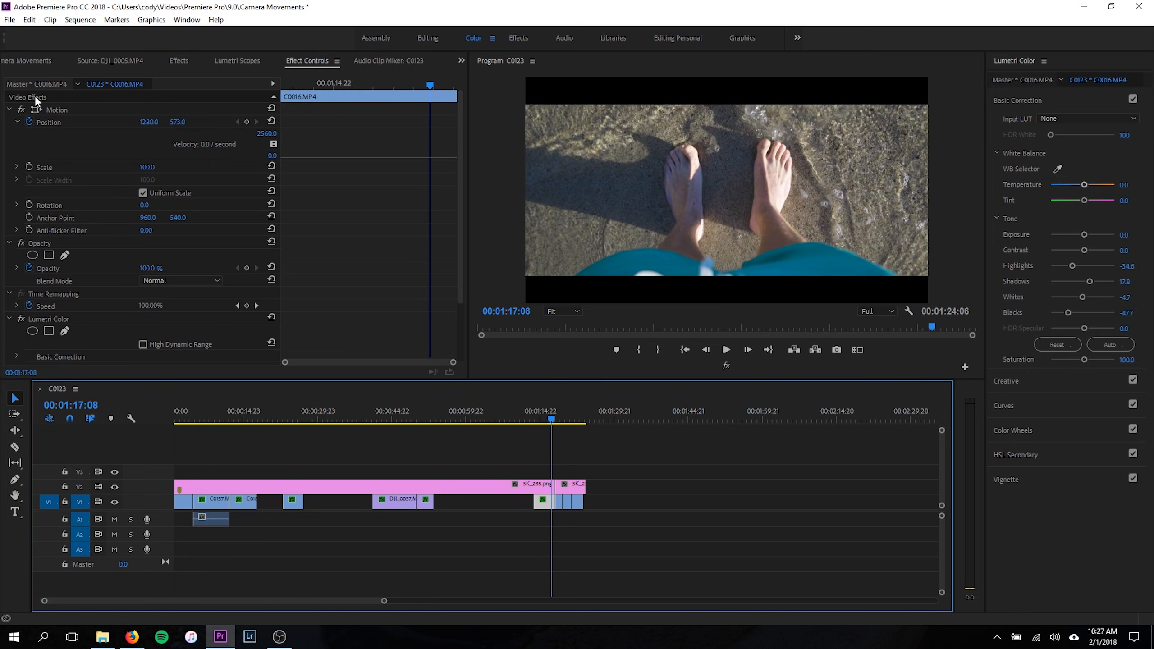
left_click(247, 122)
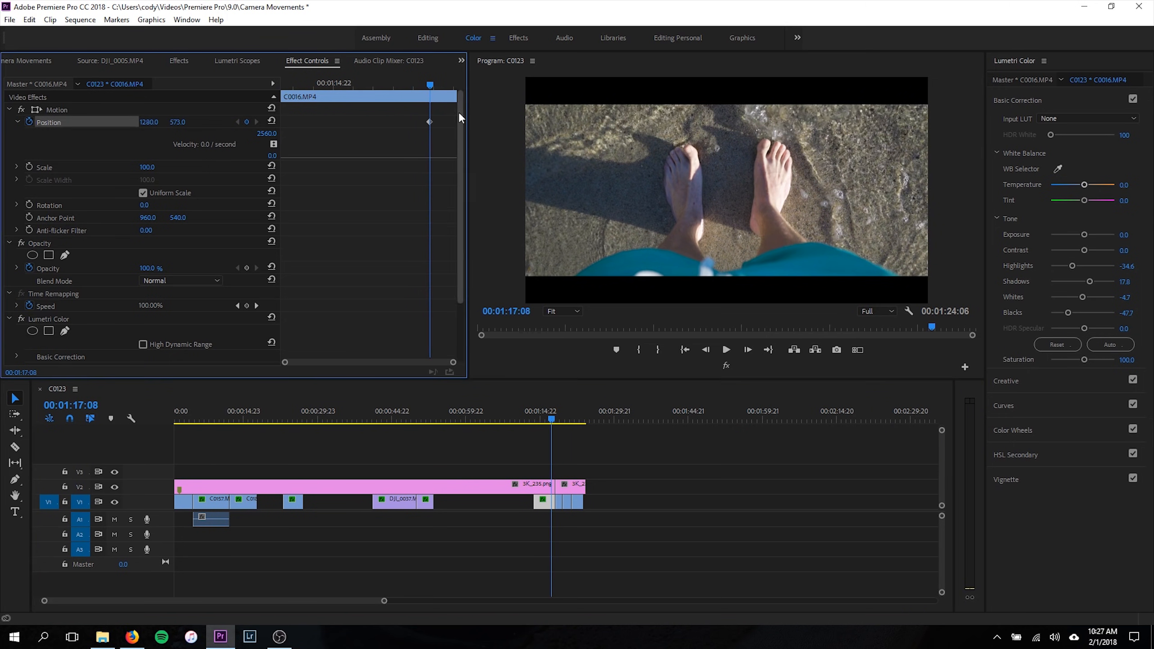
- Add a second position keyframe with a higher vertical value to C0016.MP4 and place it at the clip's end
left_click_drag(431, 83, 440, 83)
left_click_drag(175, 122, 312, 121)
left_click_drag(440, 122, 465, 124)
- Play back the last seconds of C0016.MP4 into C0012.MP4 to review the vertical position move
left_click(388, 83)
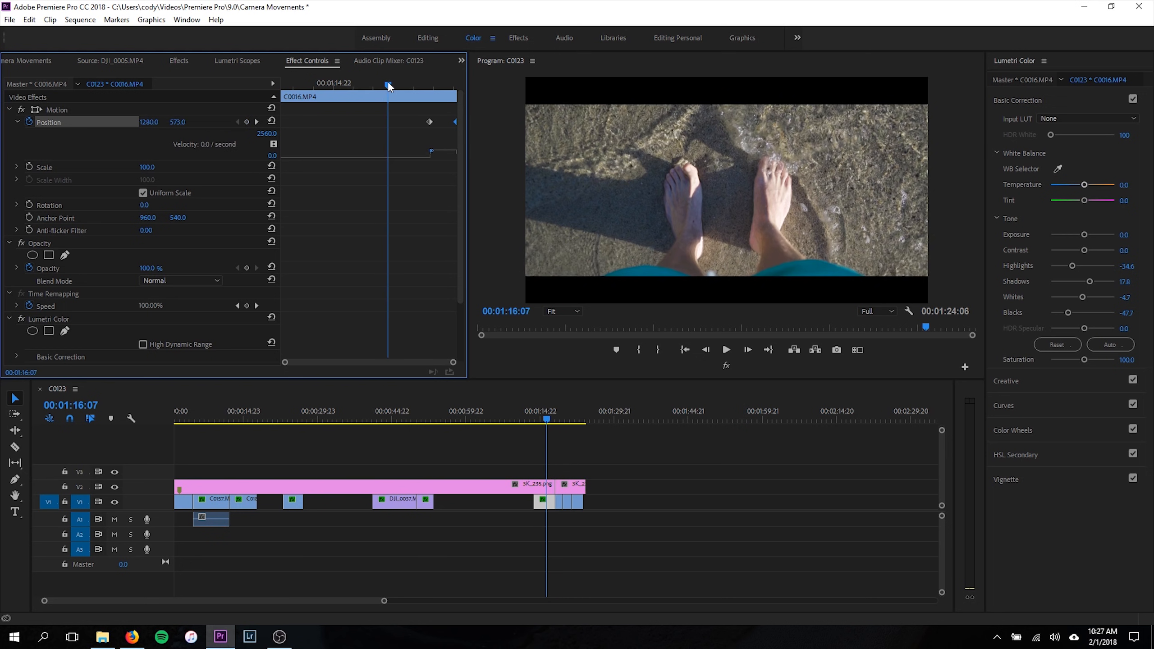
left_click_drag(387, 84, 341, 85)
key("space")
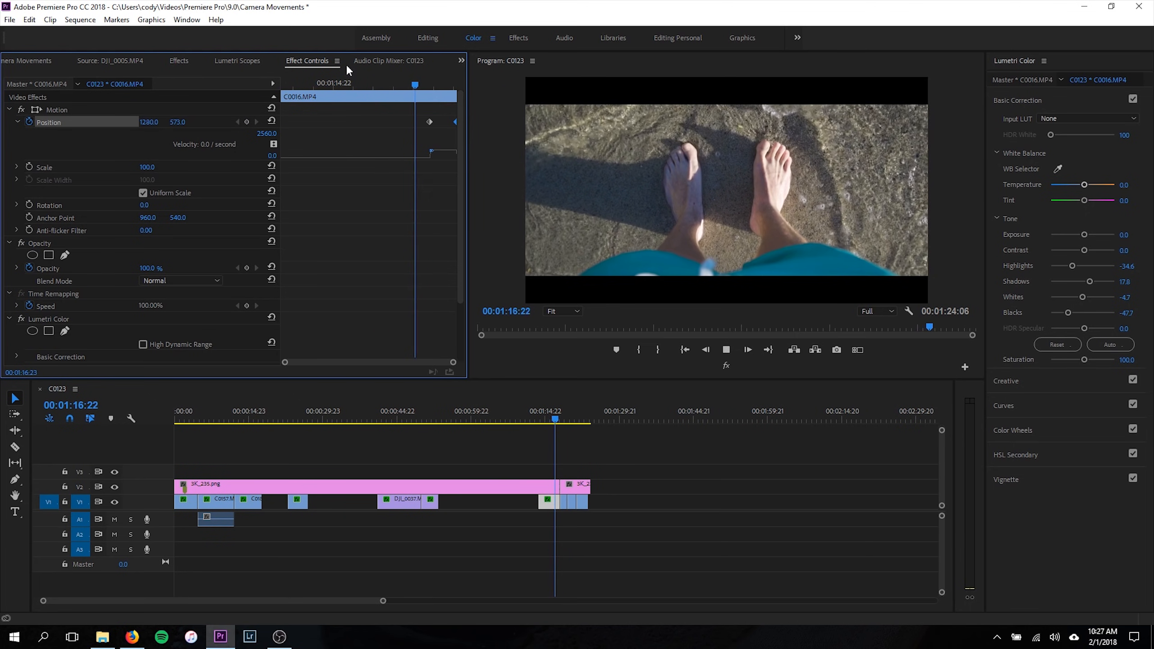
key("space")
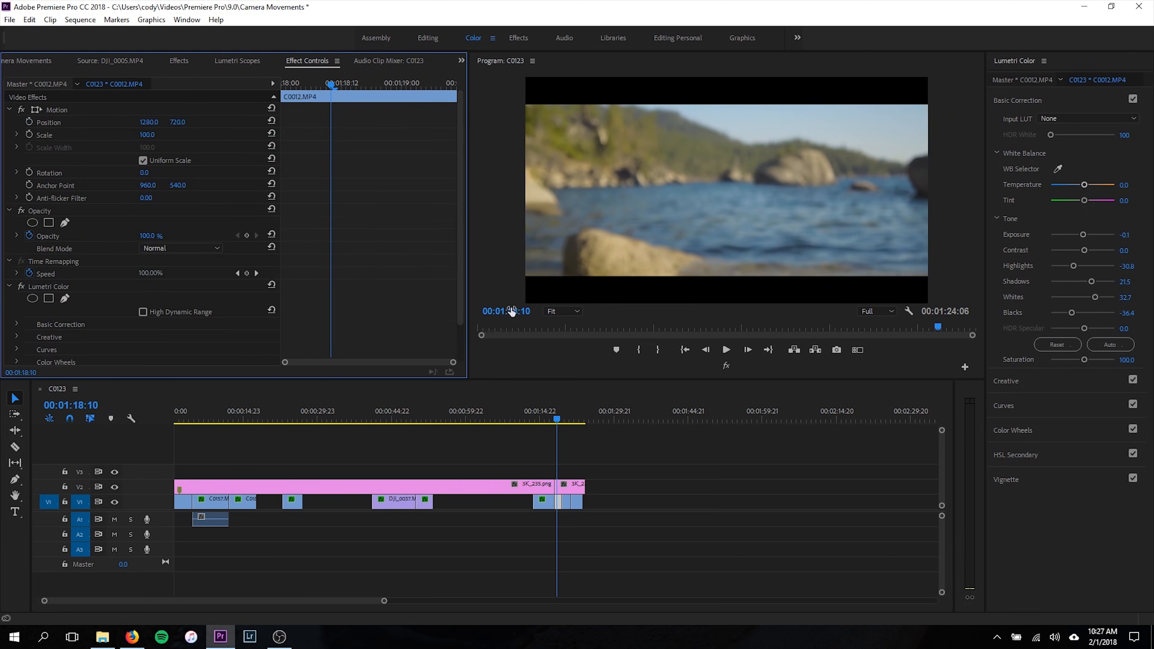
left_click(545, 420)
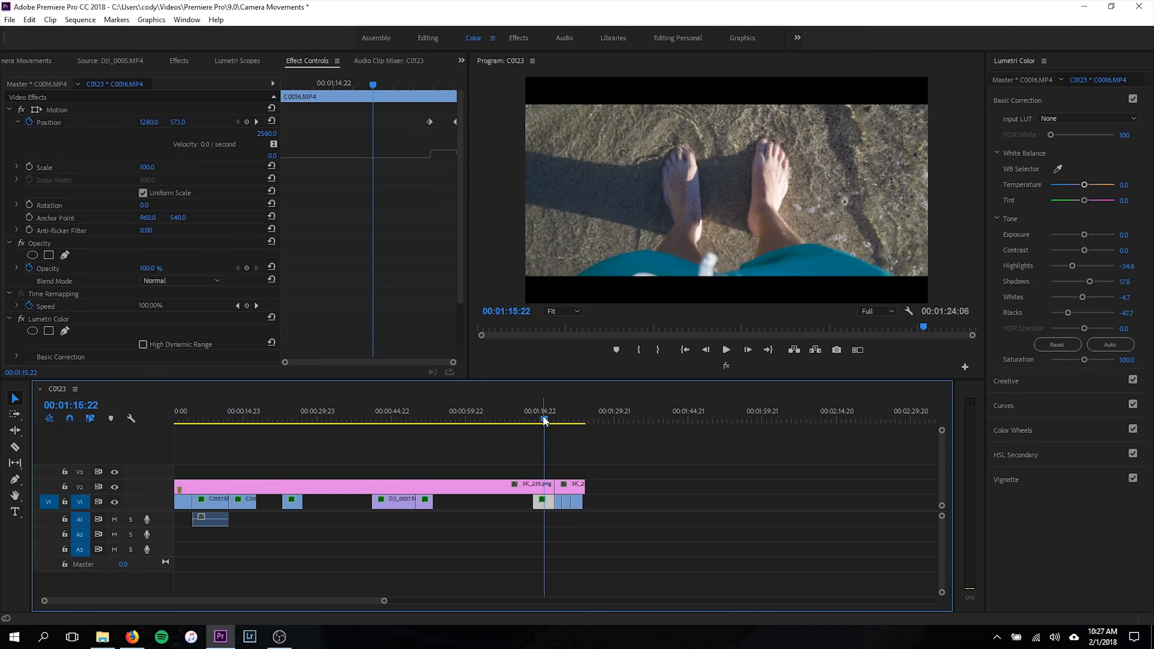
key("space")
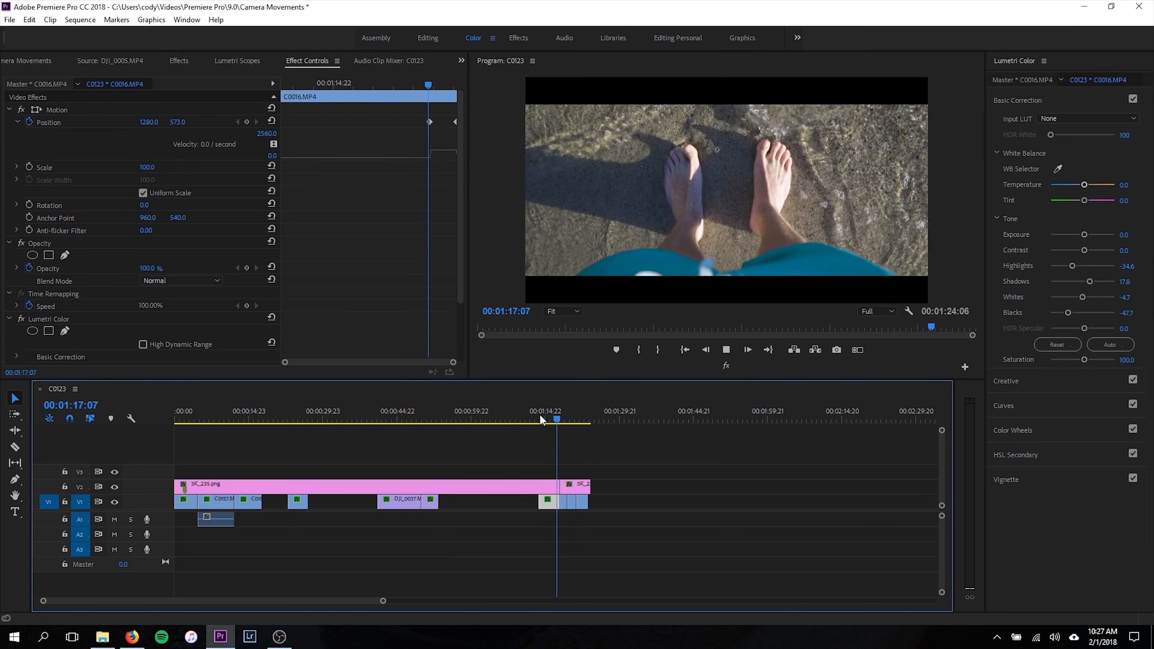
key("space")
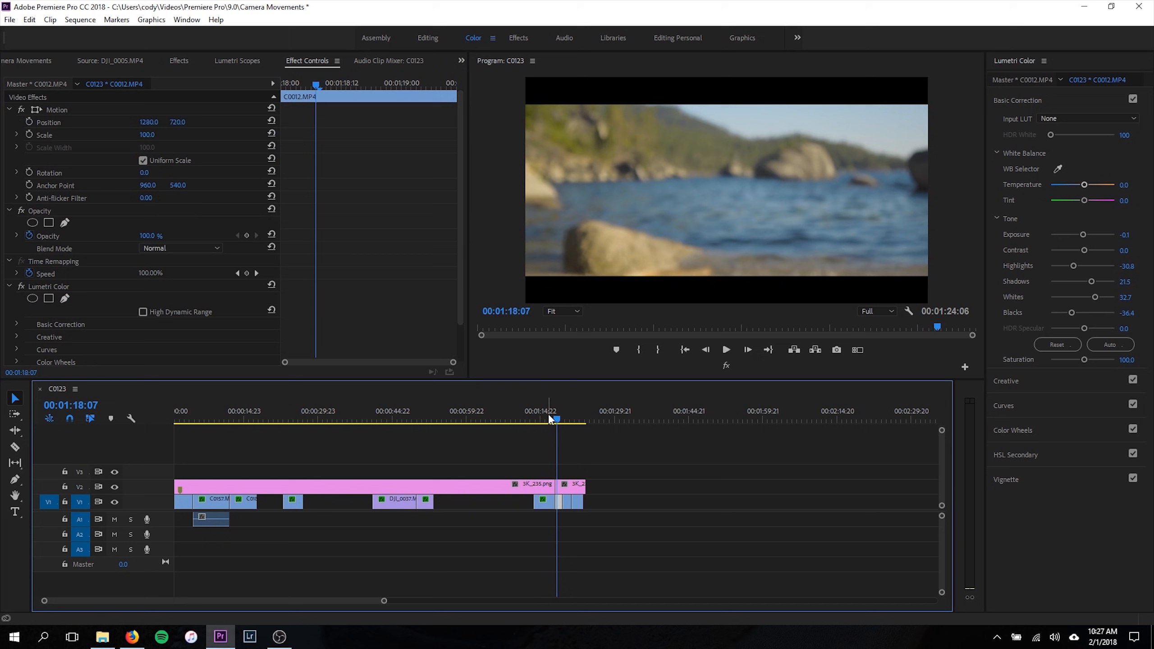
- Move the last position keyframe of C0016.MP4 slightly before the clip's end and enlarge its position velocity graph
left_click(548, 416)
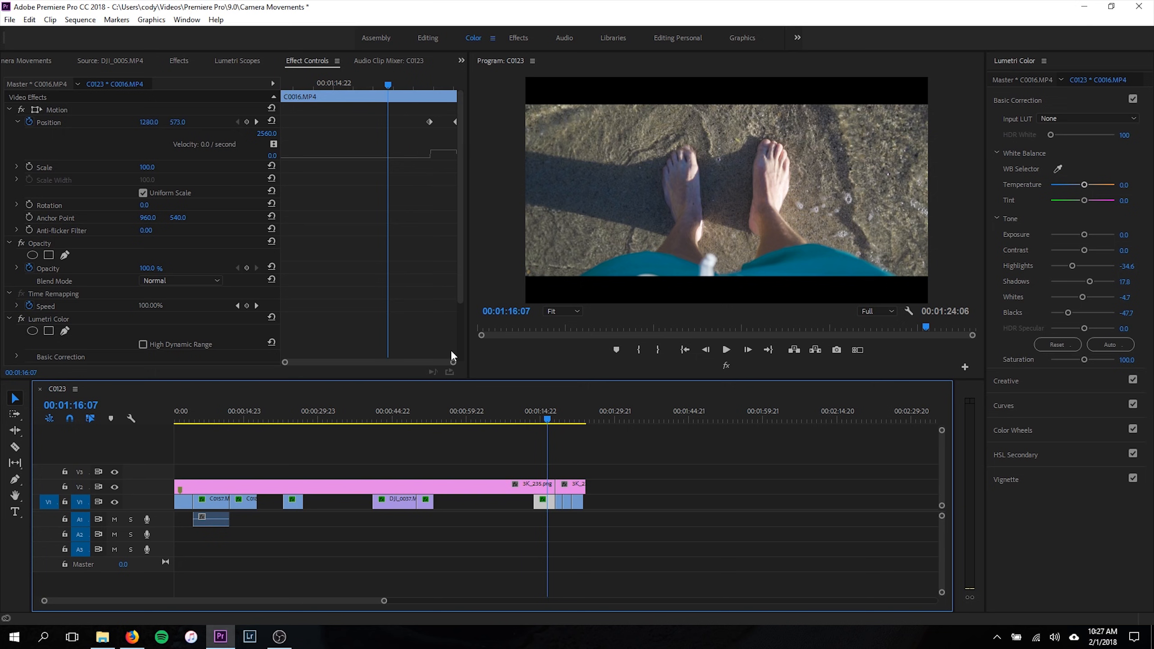
left_click_drag(453, 362, 418, 361)
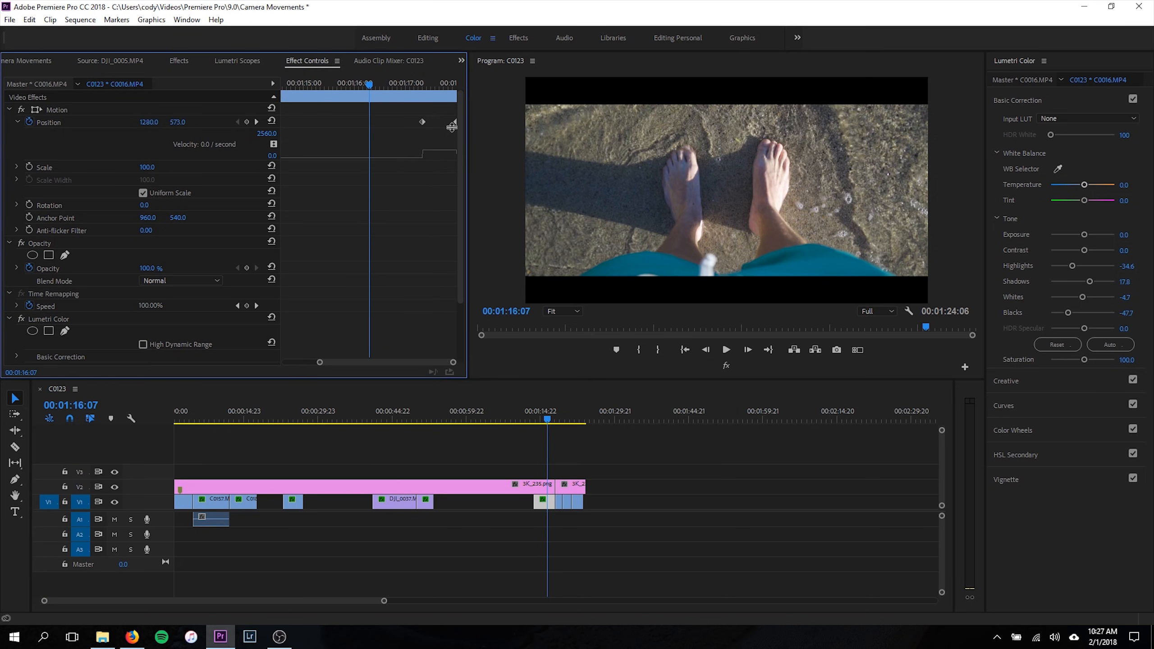
left_click_drag(453, 122, 447, 122)
left_click_drag(468, 168, 540, 168)
left_click_drag(379, 159, 462, 236)
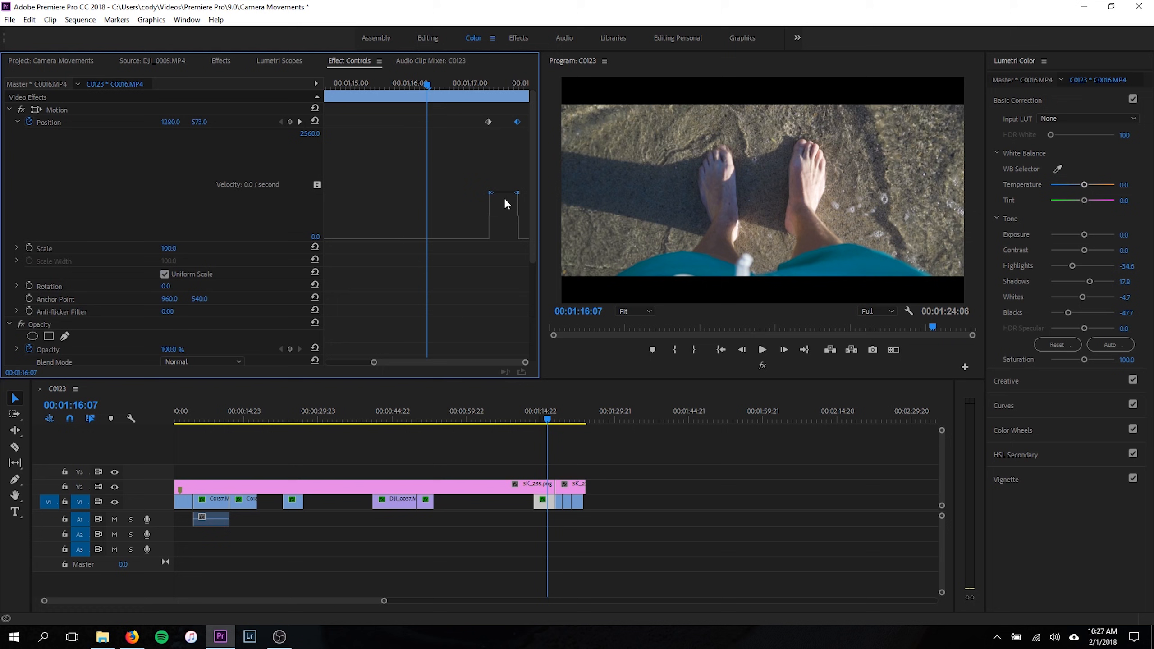
left_click(17, 121)
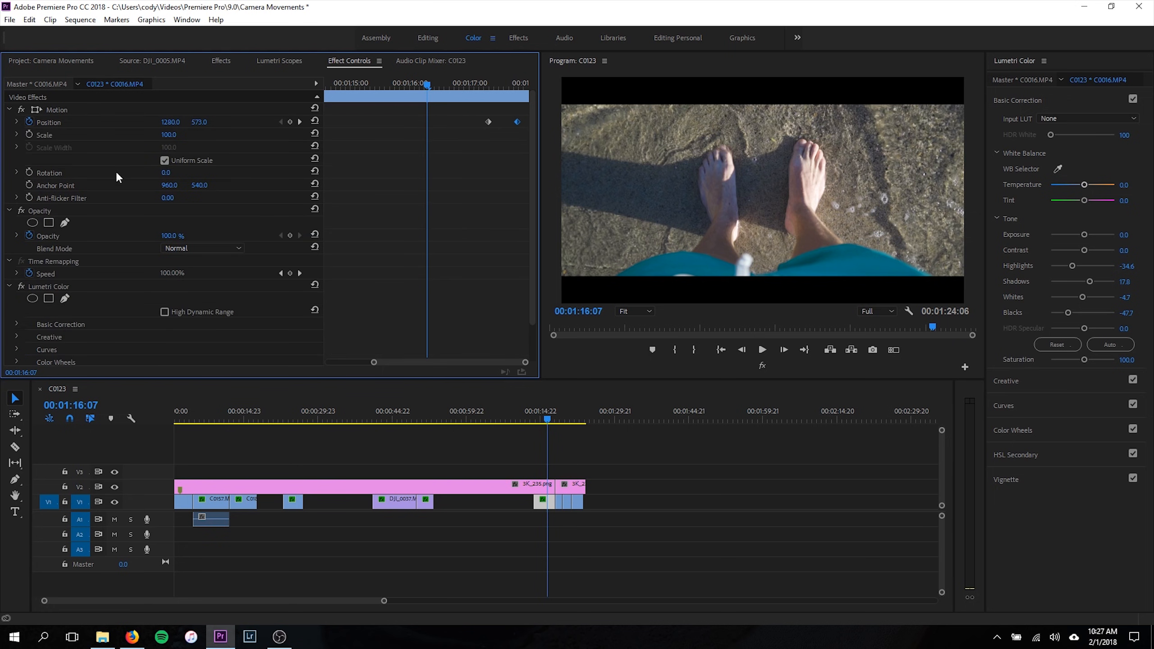
left_click(16, 122)
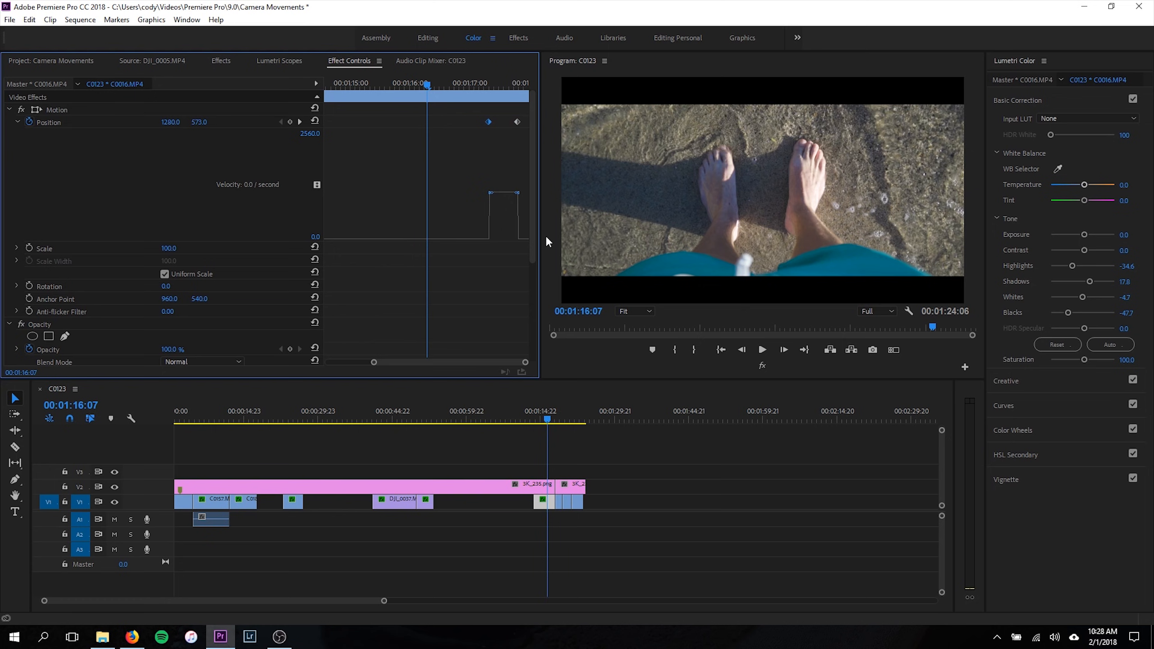
left_click_drag(540, 236, 568, 234)
left_click_drag(345, 207, 159, 208)
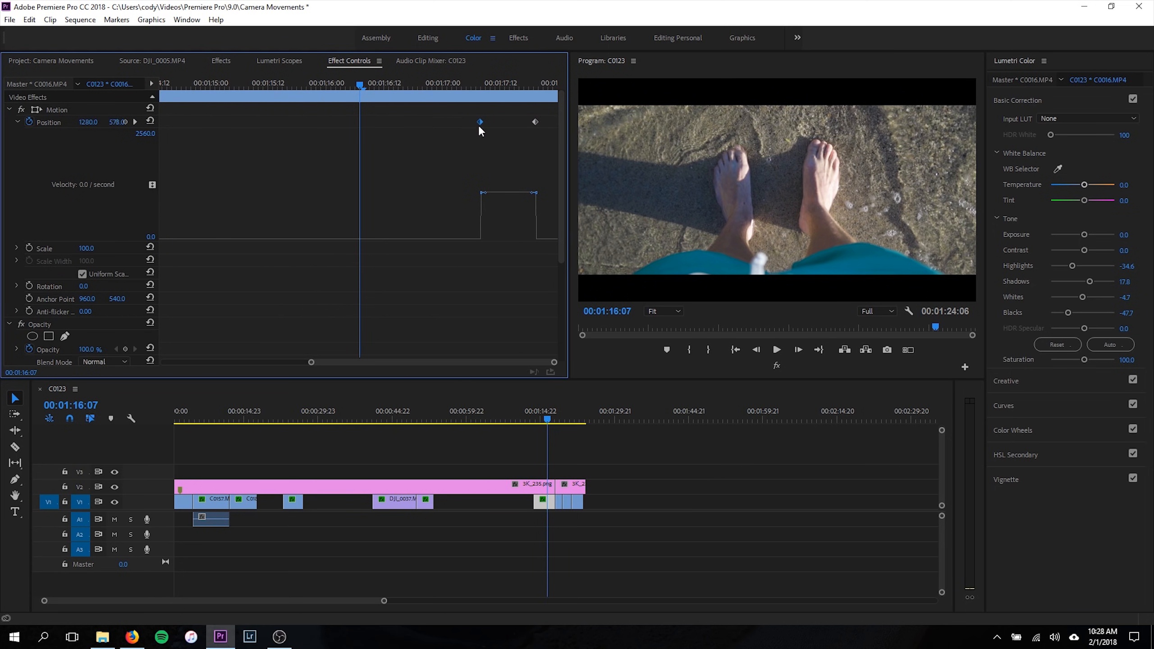
- Ease the velocity at the first position keyframe of C0016.MP4 down to a slow start and move that keyframe earlier
left_click_drag(485, 194, 515, 245)
left_click_drag(479, 125, 450, 123)
left_click(384, 237)
- Shape the velocity curve to accelerate steeply into the last position keyframe of C0016.MP4 and move that keyframe to the clip's end
left_click(536, 122)
left_click_drag(537, 215, 542, 223)
left_click_drag(493, 240, 487, 240)
left_click(535, 122)
left_click_drag(535, 122, 559, 122)
- Play back from C0016.MP4 through the hammock clip C0076.MP4 to review the accelerating transition and the closing shots
left_click_drag(547, 418, 535, 418)
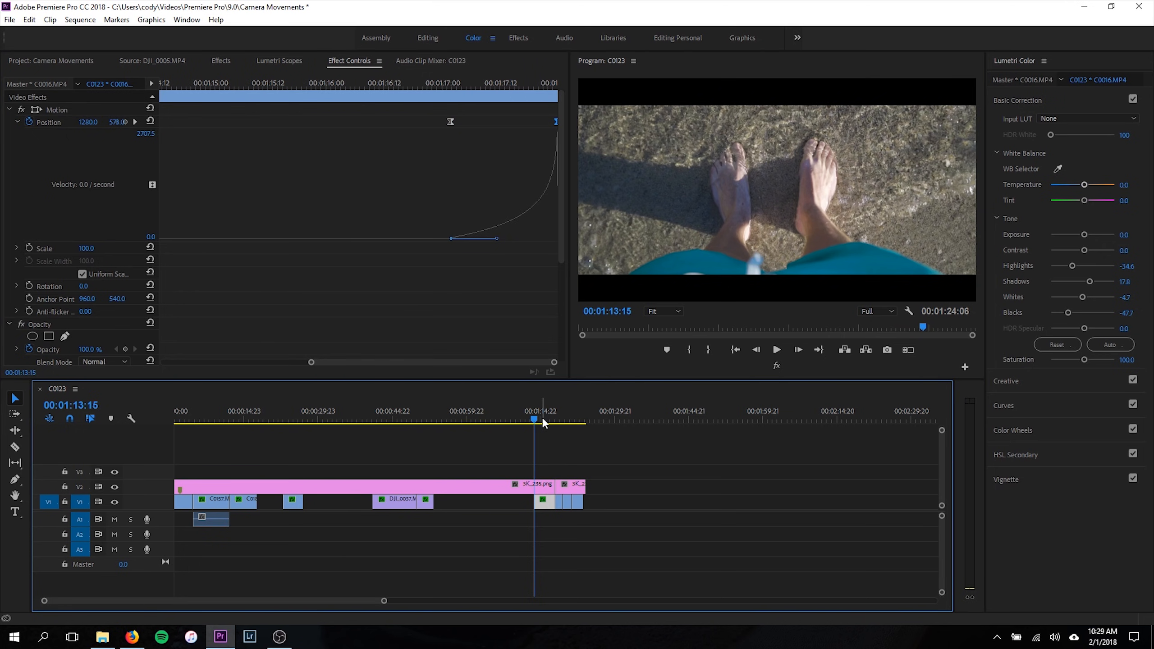
key("space")
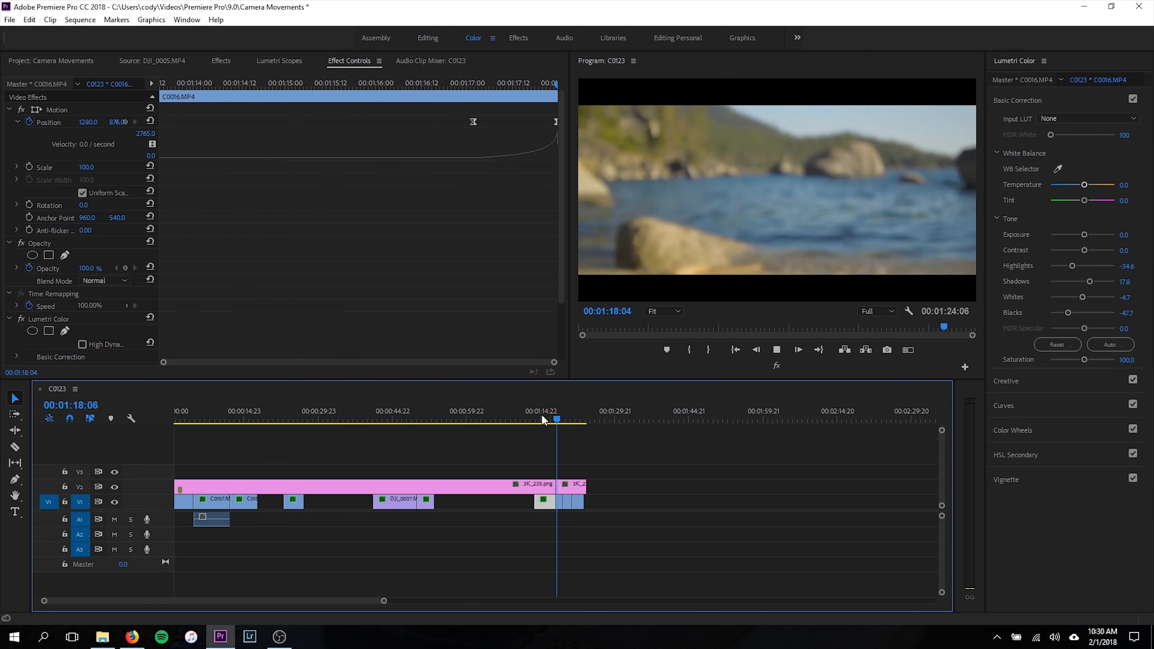
key("space")
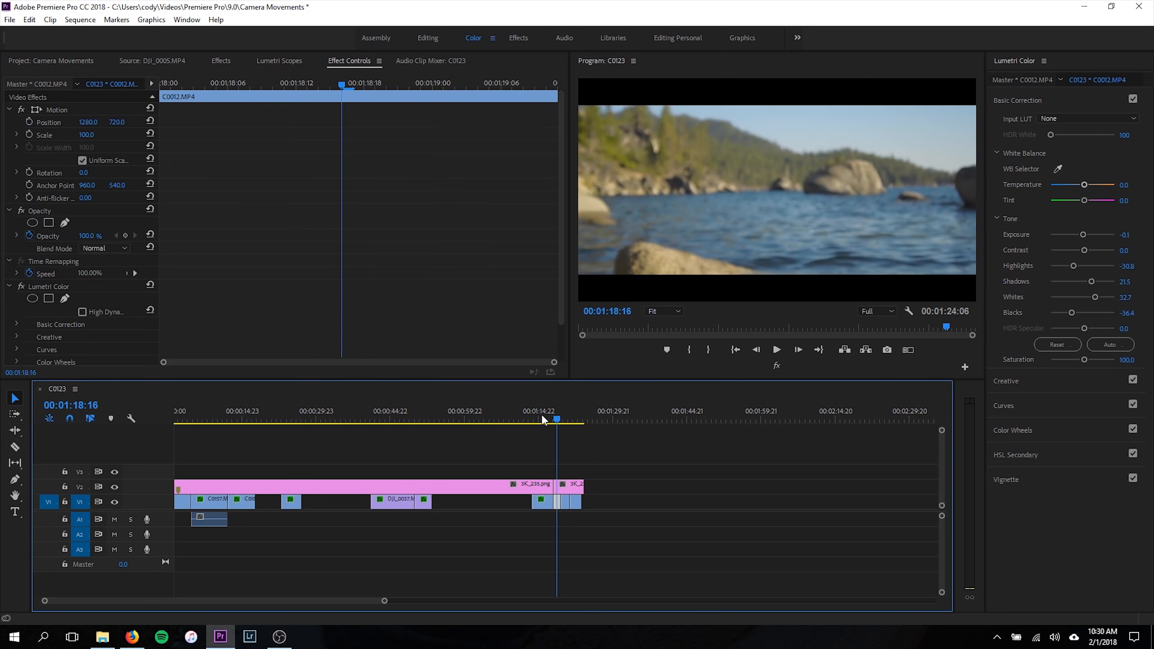
key("space")
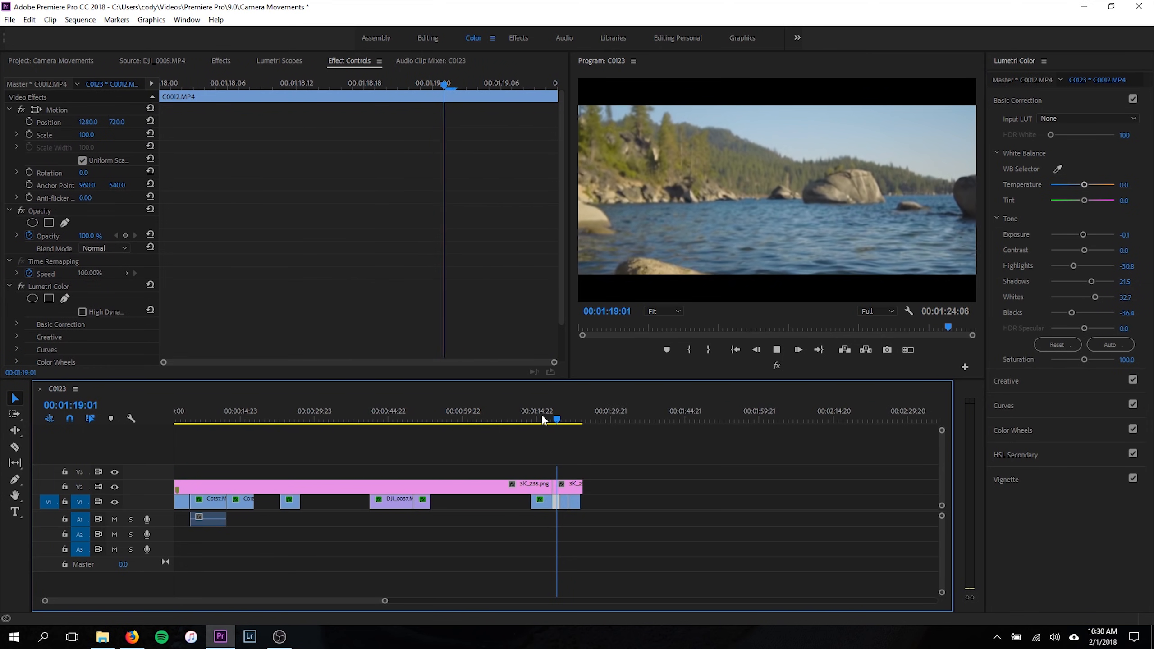
key("space")
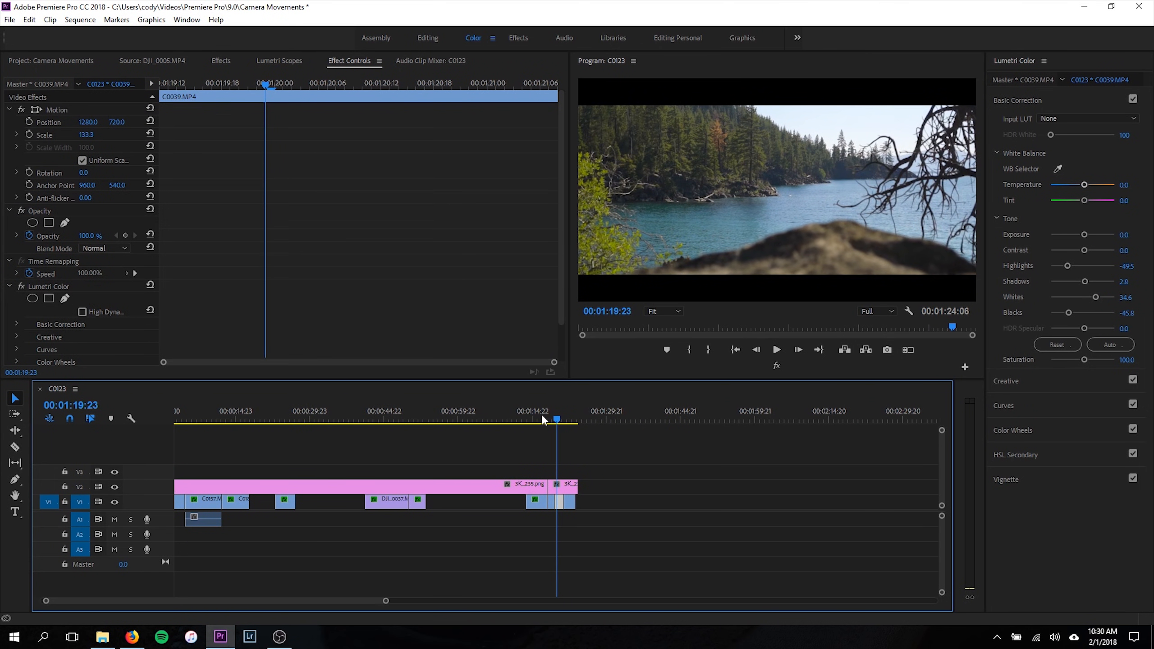
left_click(546, 415)
key("space")
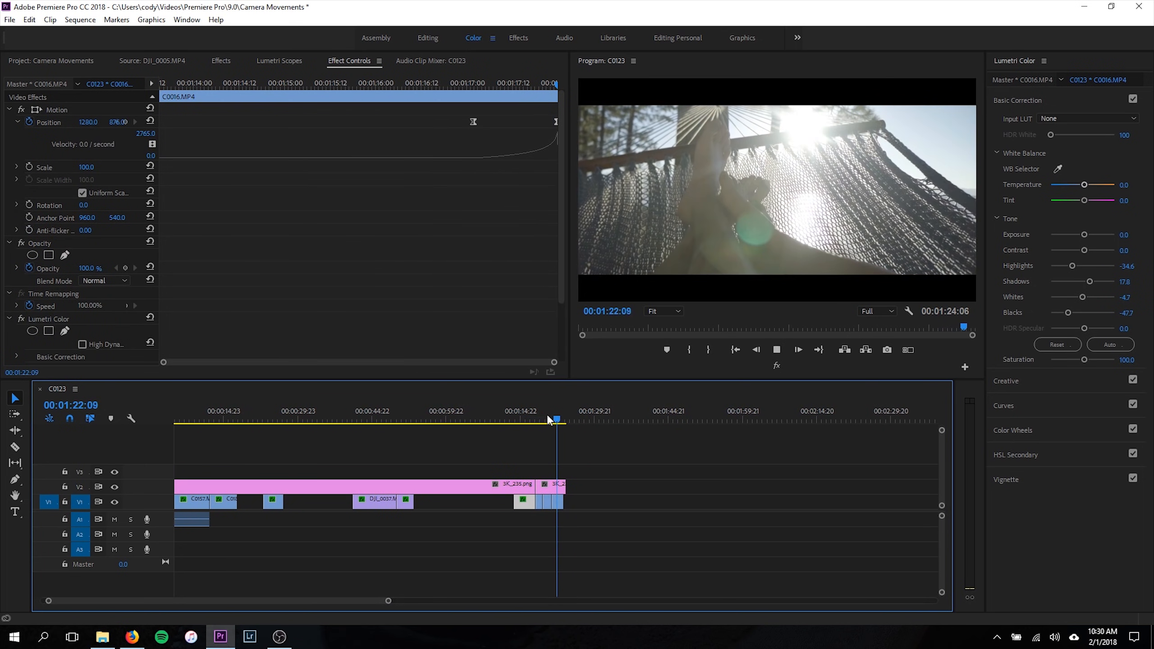
key("space")
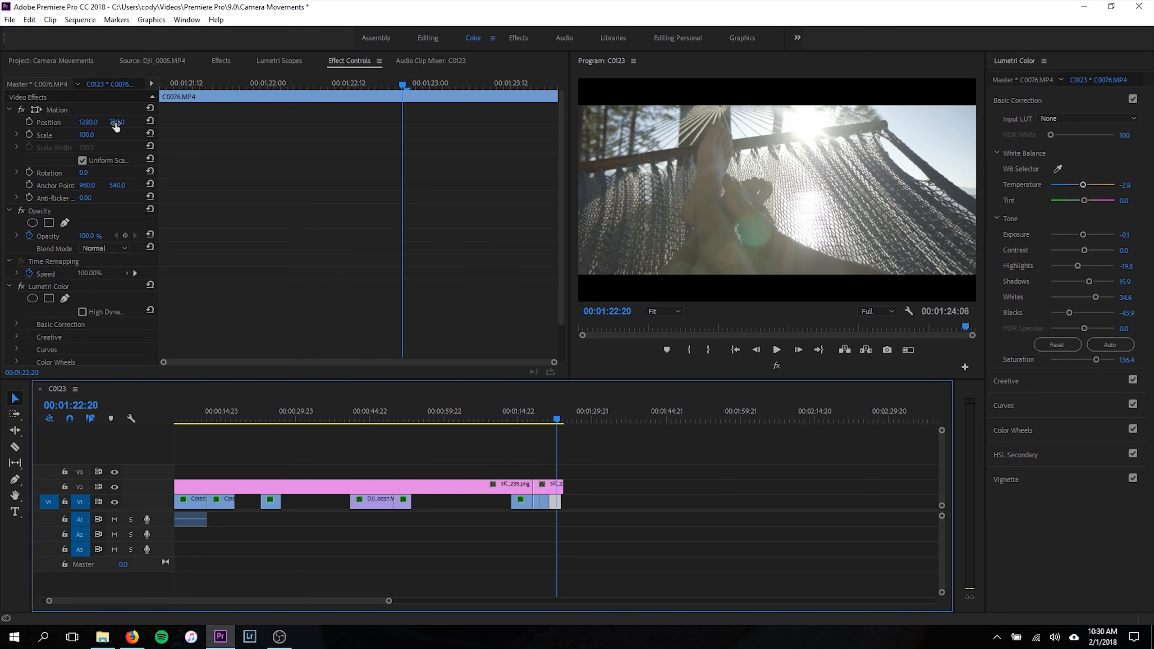
- Keyframe the position of C0076.MP4 from a vertical value of 609 at its first frame to a higher value at its end
left_click_drag(116, 126, 561, 421)
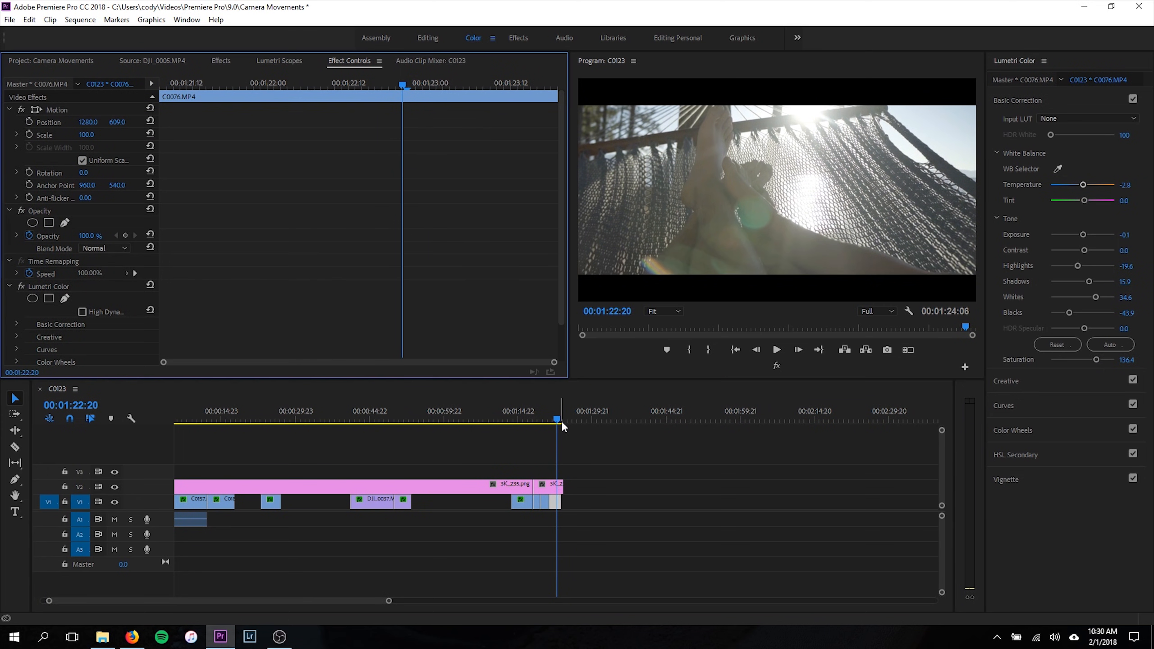
left_click(30, 122)
left_click_drag(118, 122, 118, 121)
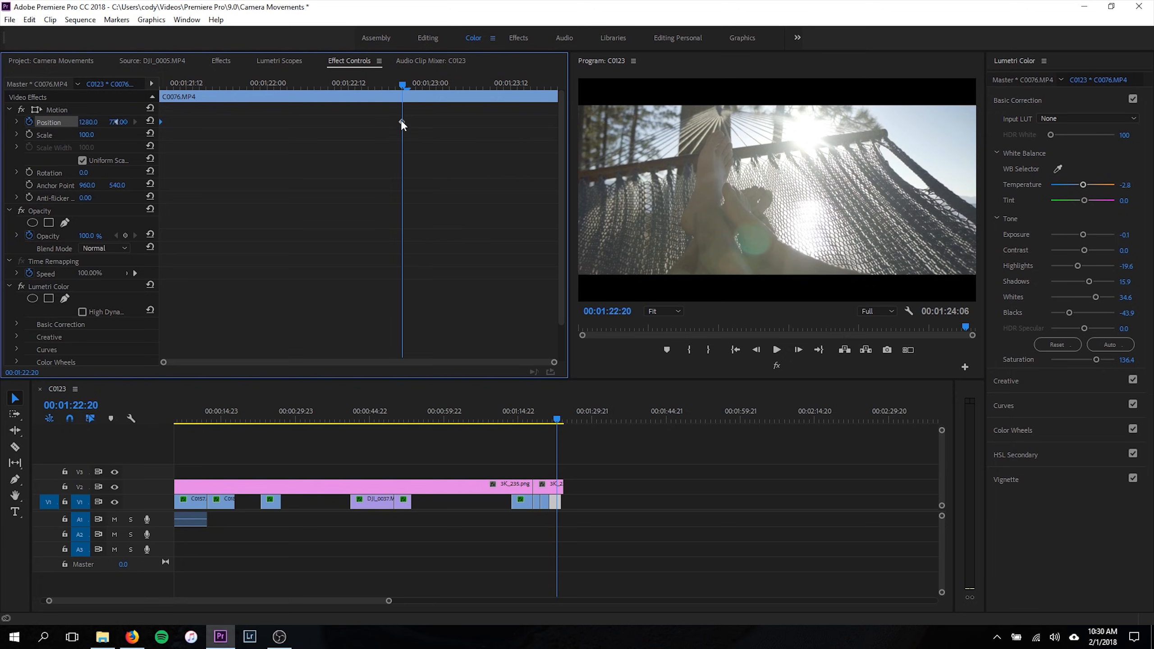
left_click_drag(402, 121, 610, 132)
- Play back from C0039.MP4 into C0076.MP4 to review the hammock shot's vertical movement
left_click(544, 415)
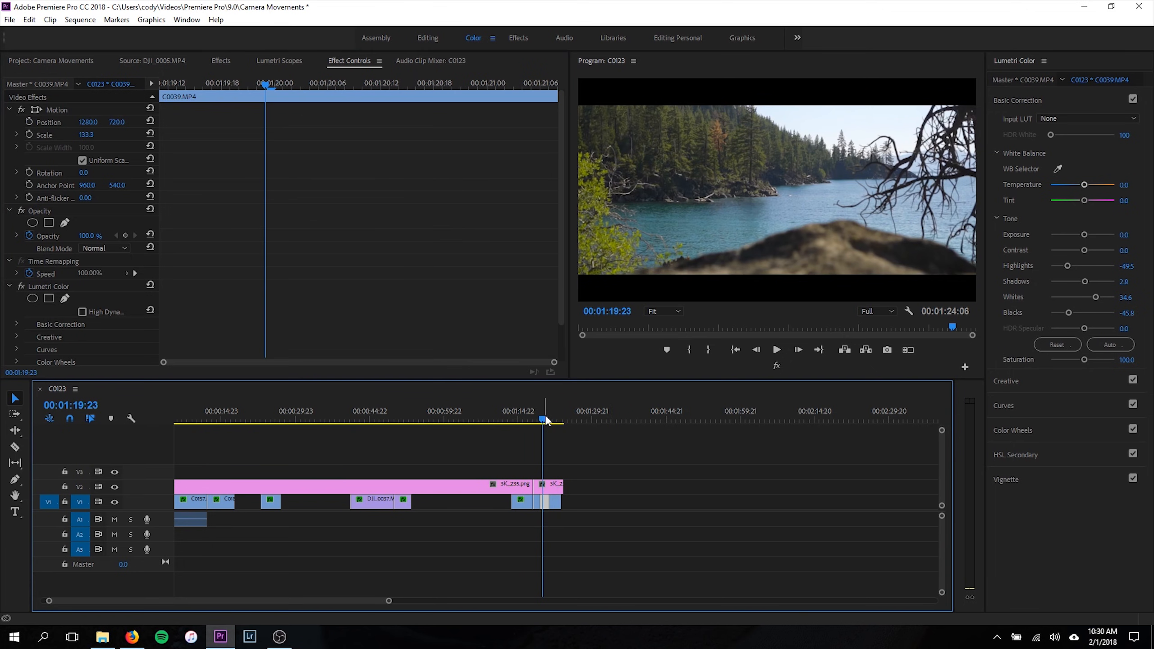
key("space")
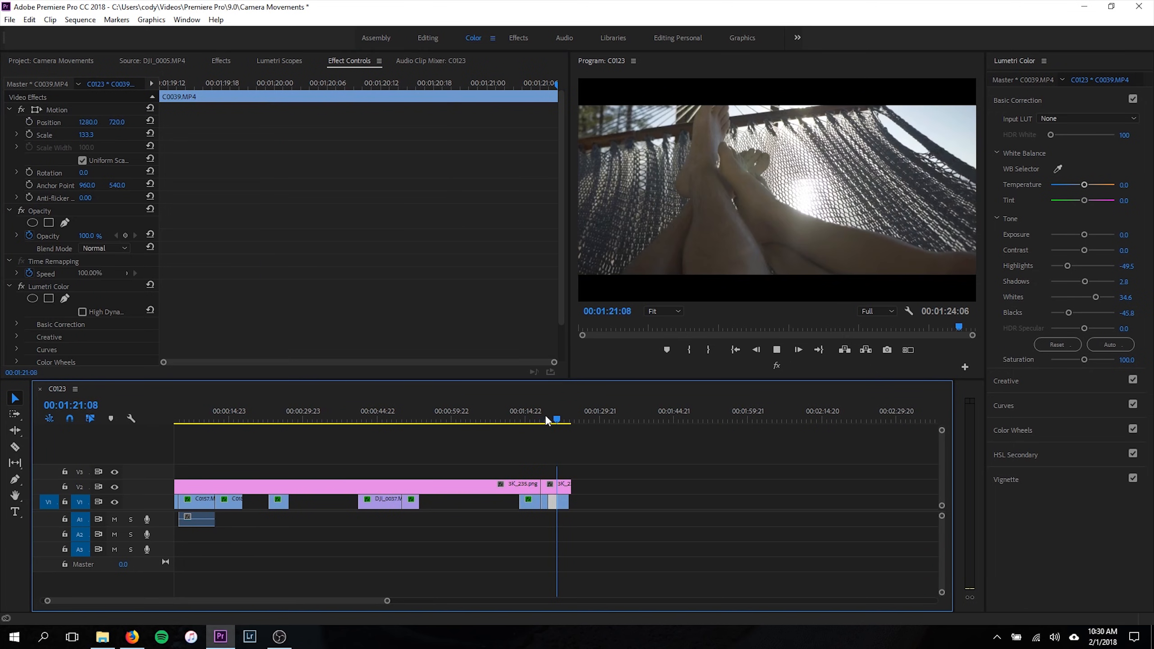
key("space")
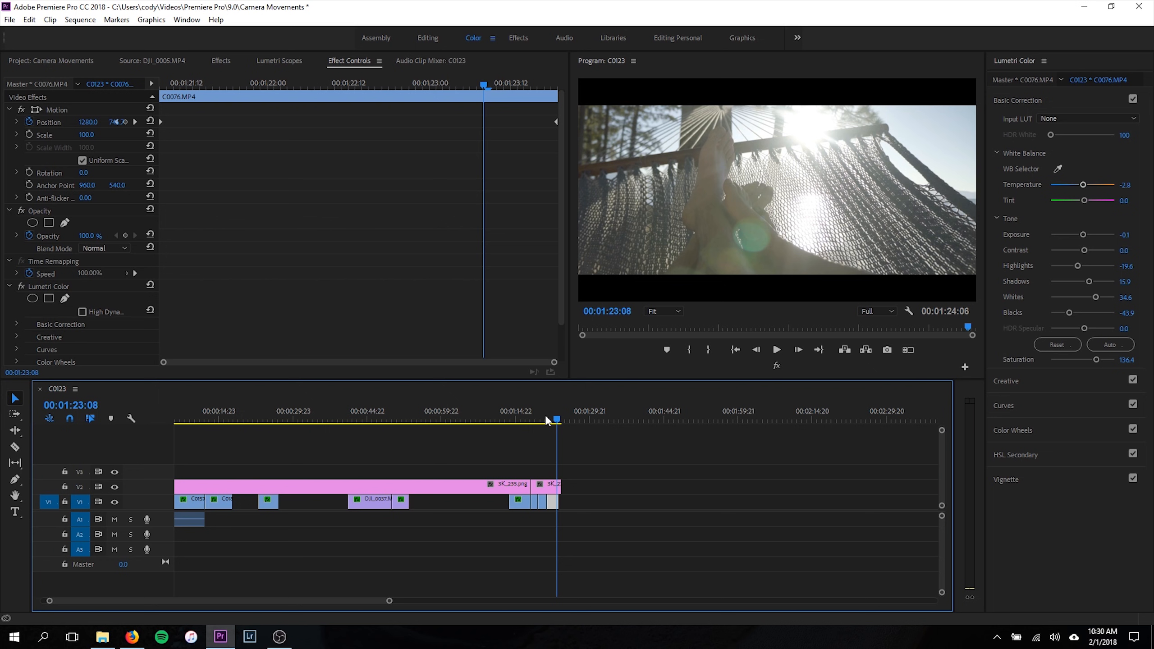
- Trim the end of the letterbox overlay back to the end of C0076.MP4
left_click_drag(561, 484, 558, 484)
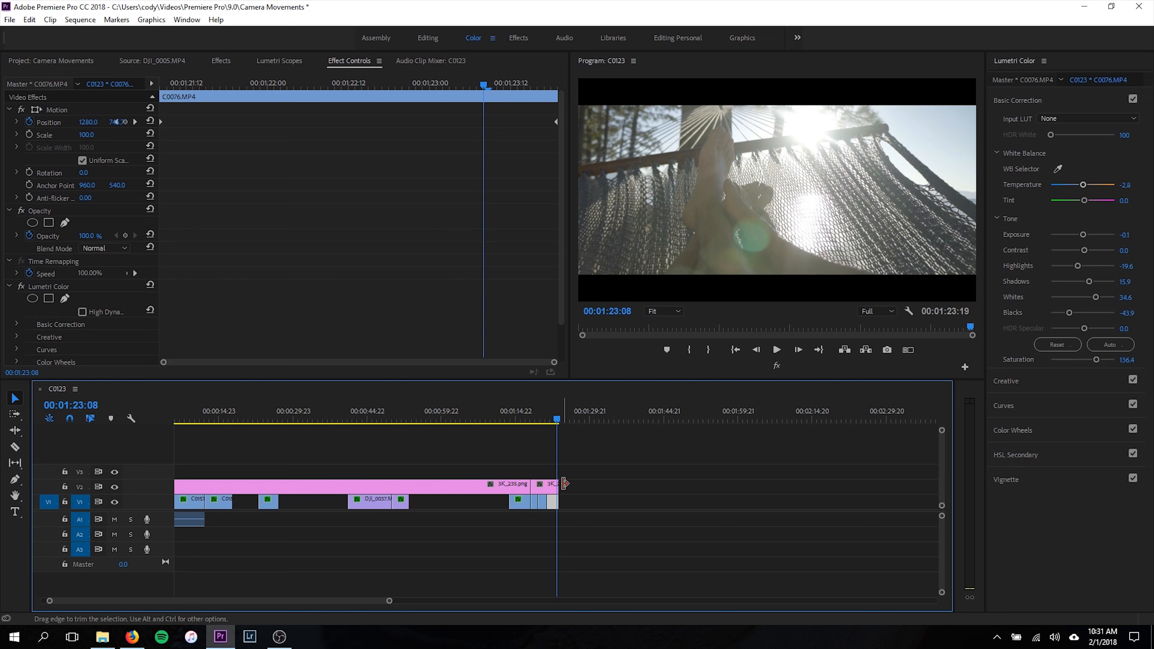